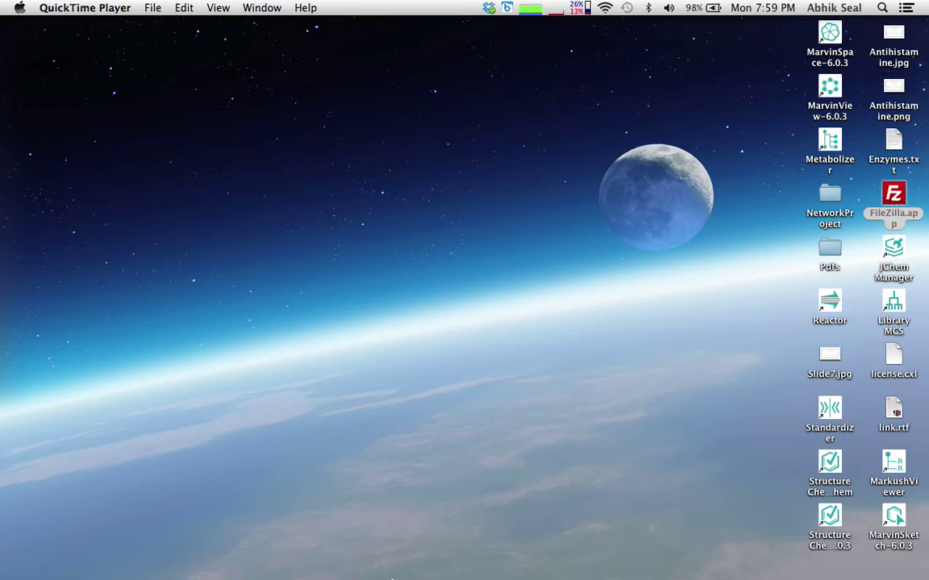
Step: Switch to Chrome, reposition its window, and look over the Open Babel main page
left_click(284, 550)
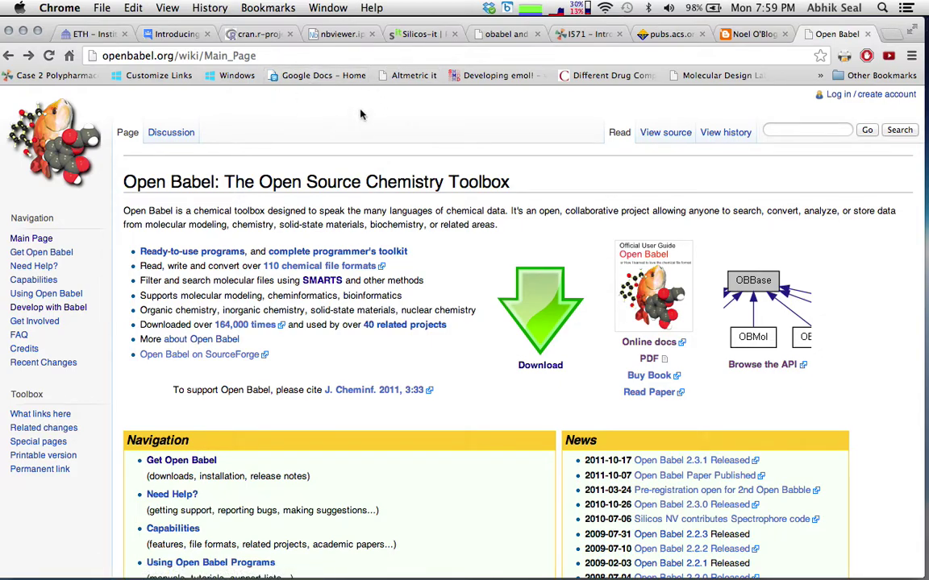
left_click_drag(492, 25, 655, 84)
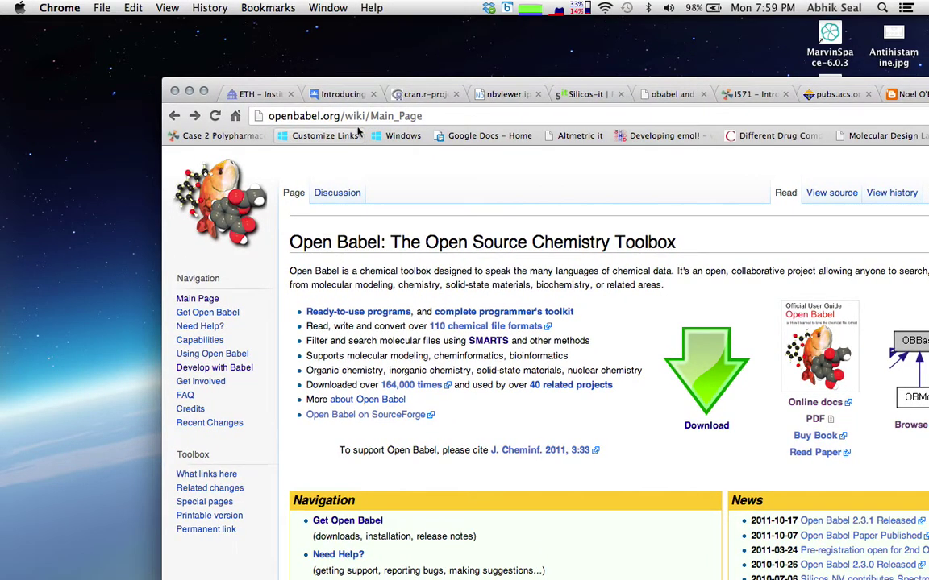
left_click_drag(483, 83, 398, 10)
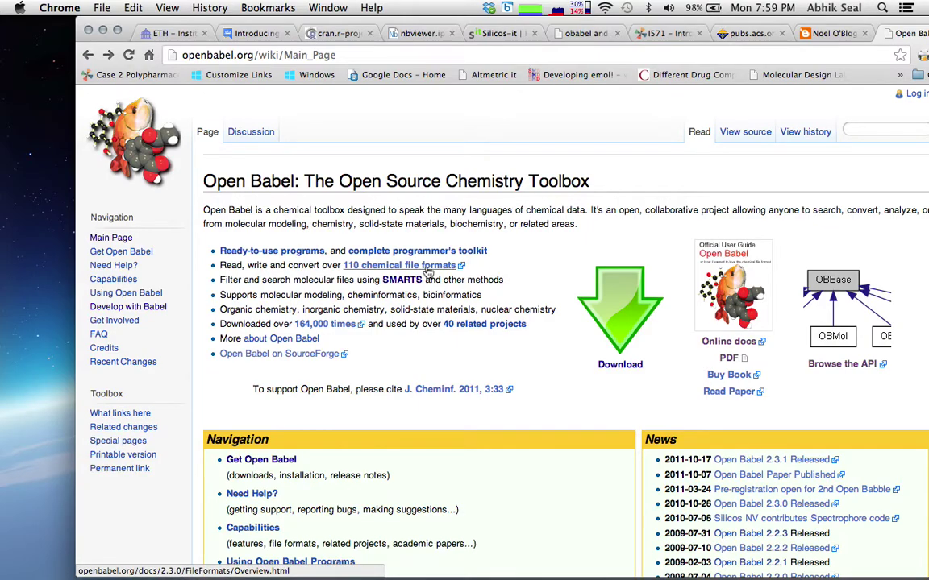
scroll(627, 389, "down", 2)
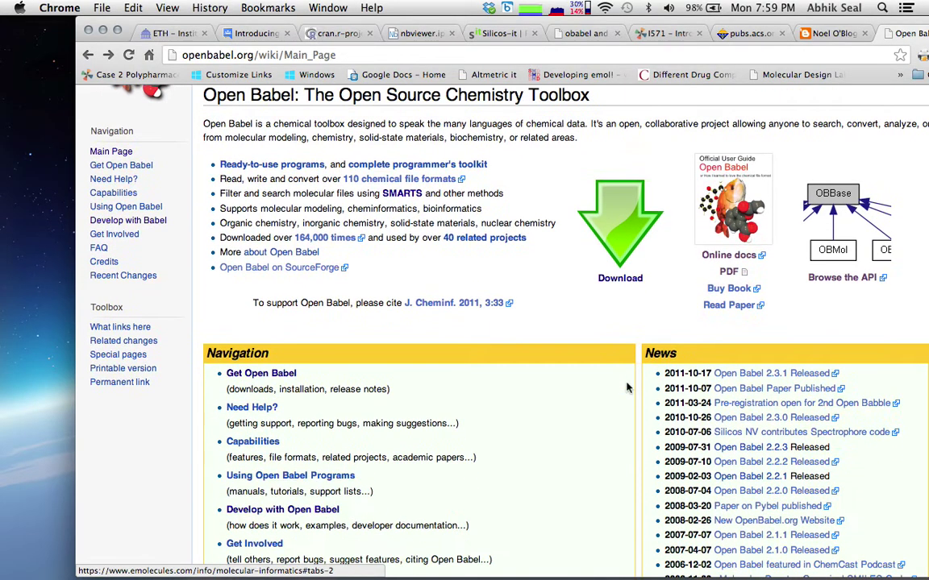
scroll(579, 422, "down", 2)
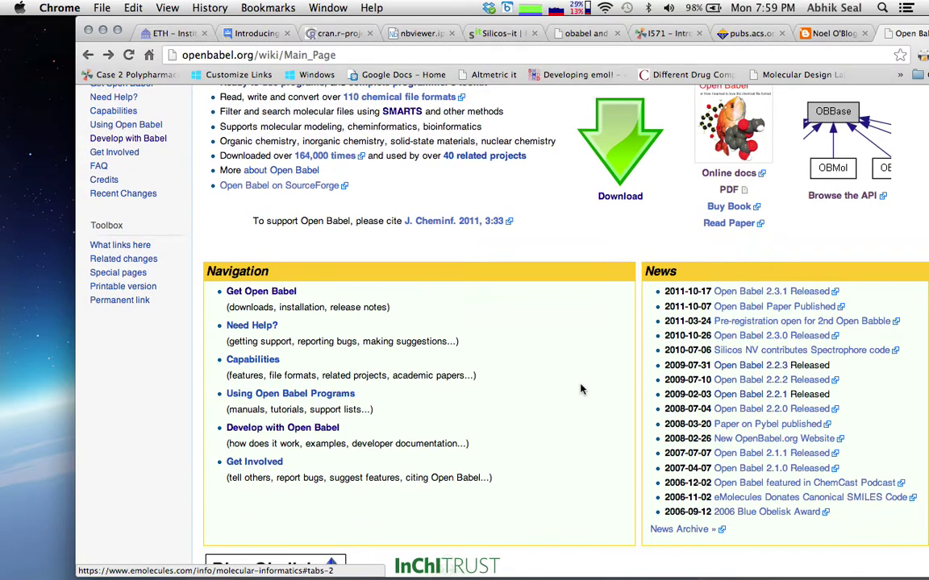
scroll(522, 387, "up", 4)
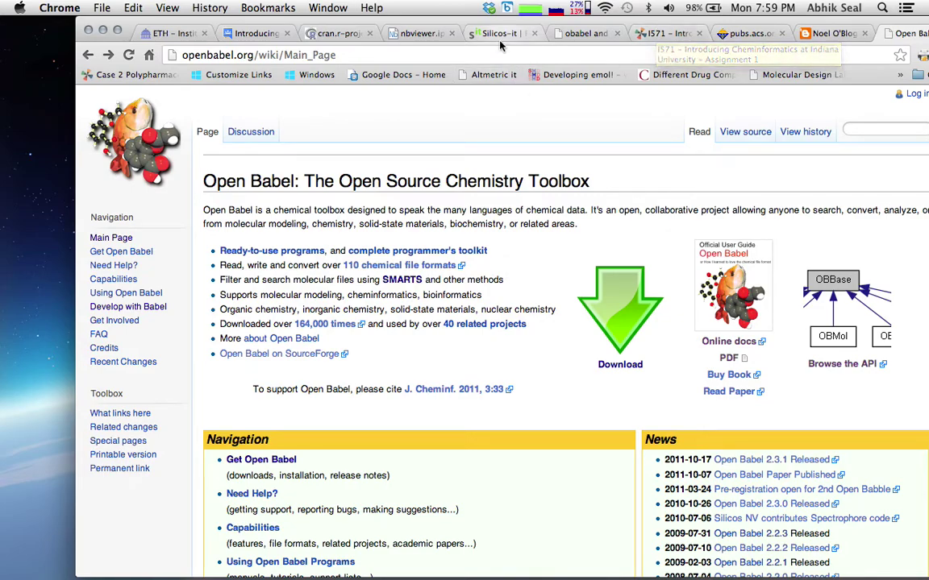
Step: Bring up the I571 Assignment 1 wiki page and highlight the word "Mutagenicity" in the Assignment 1.2 text
left_click(649, 34)
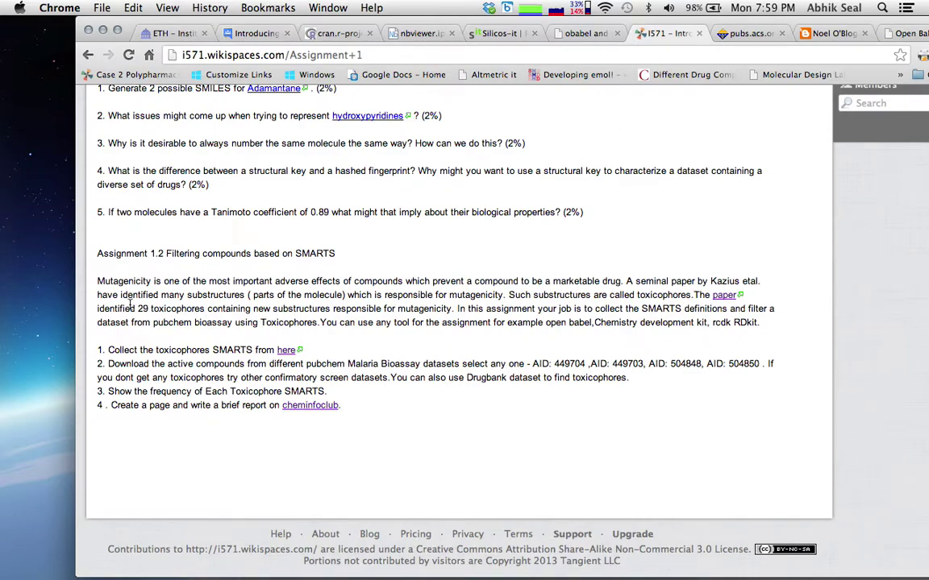
left_click_drag(99, 281, 137, 286)
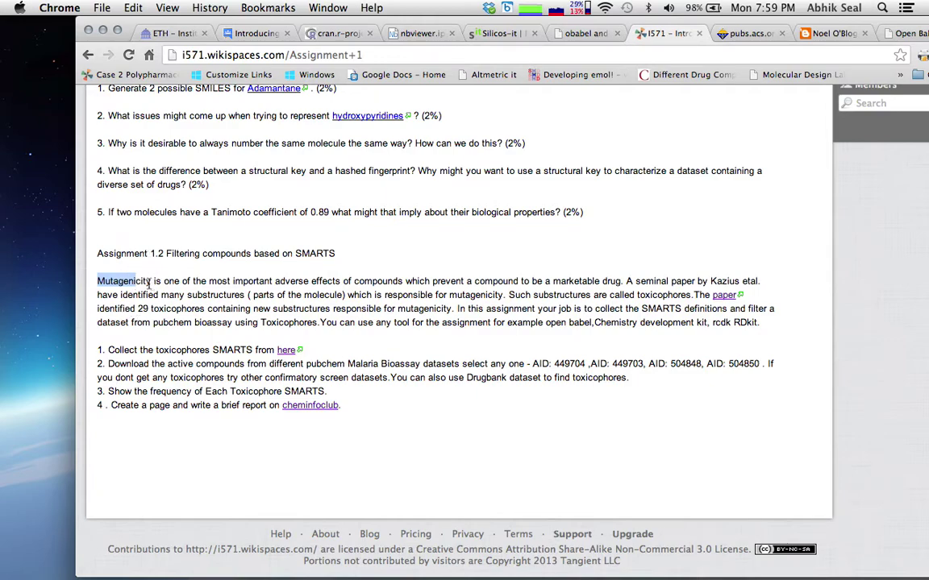
left_click_drag(149, 281, 97, 282)
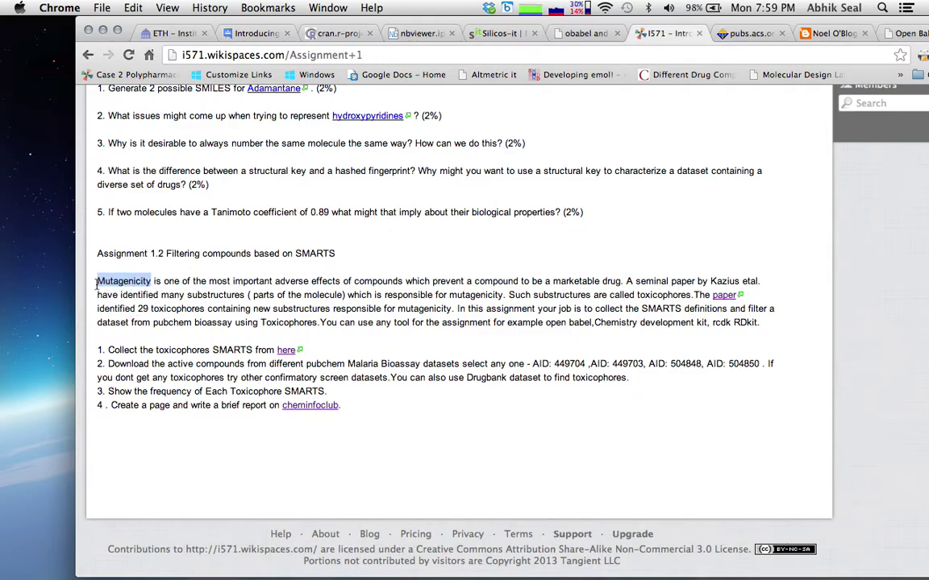
Step: Open the toxicophore paper linked in Assignment 1.2 in a new tab and look over its abstract page
right_click(724, 295)
left_click(550, 301)
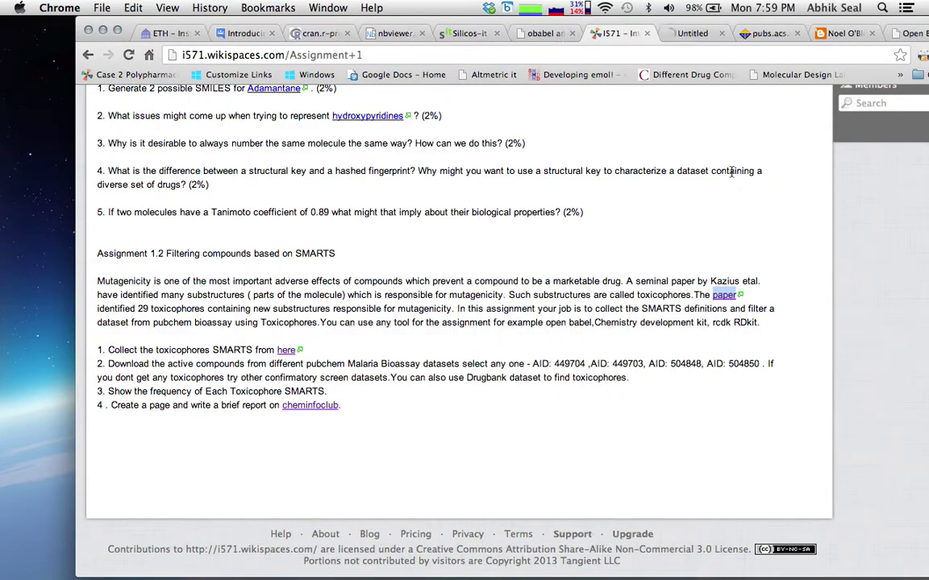
left_click(690, 34)
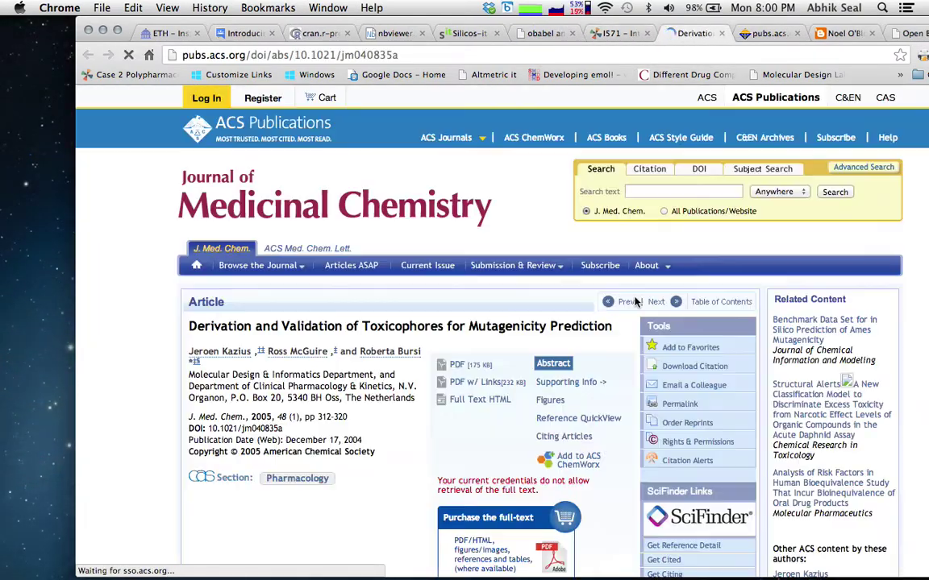
scroll(400, 416, "down", 5)
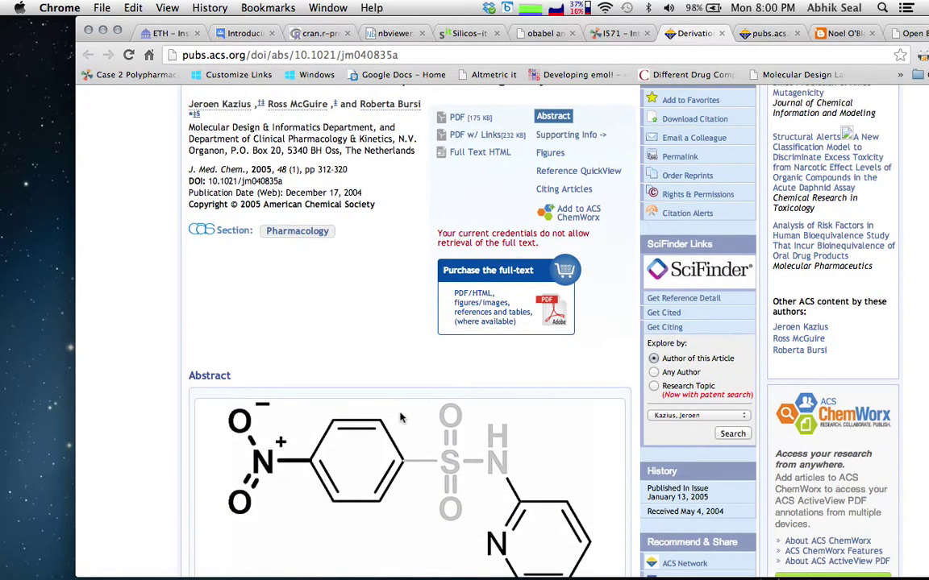
scroll(400, 417, "down", 4)
scroll(401, 417, "up", 8)
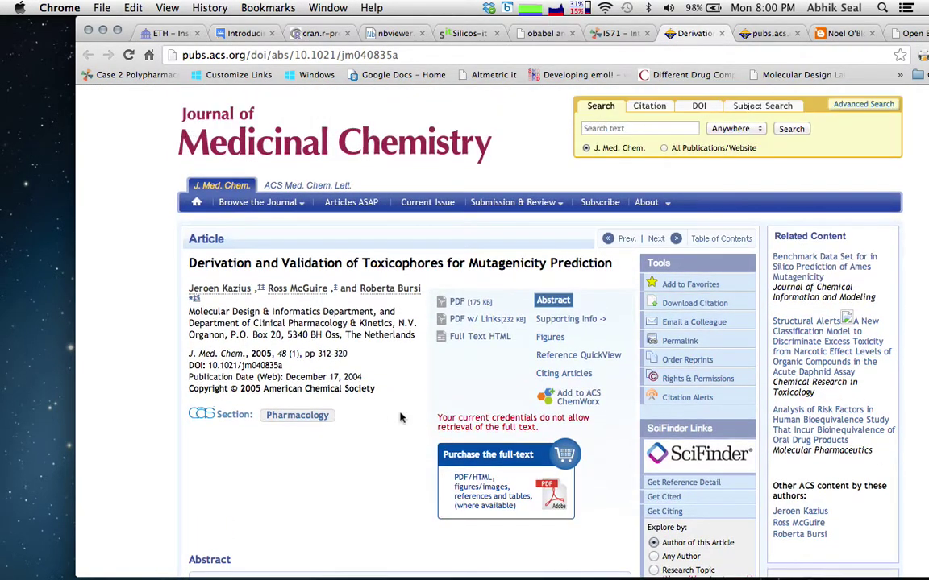
Step: Open the paper's supporting information file jm040835a_s.pdf
mouse_move(554, 322)
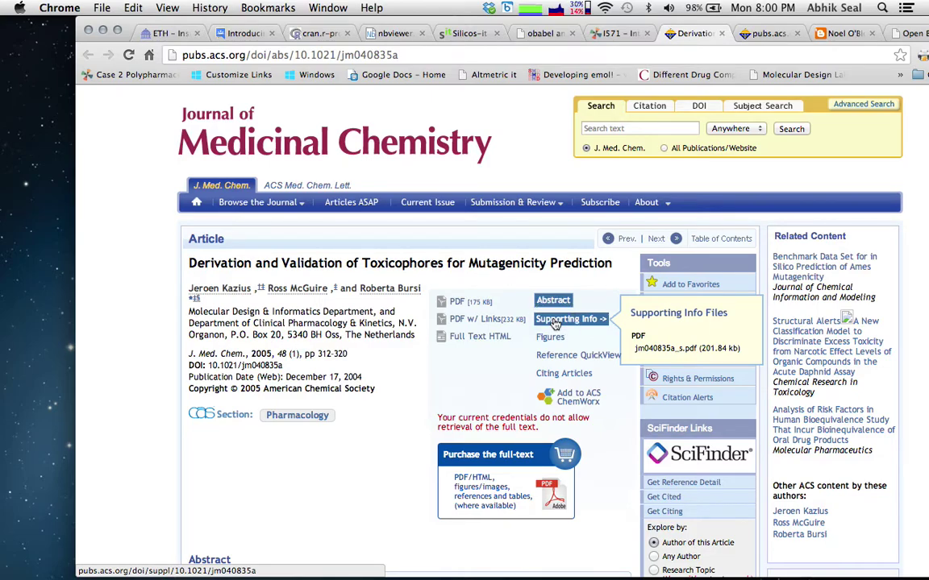
left_click(554, 322)
scroll(551, 305, "down", 1)
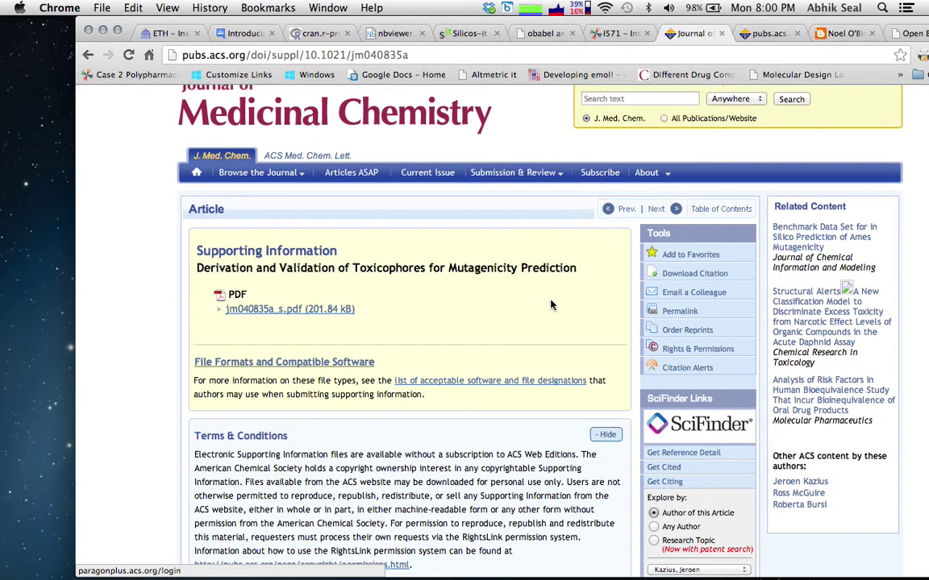
left_click(286, 309)
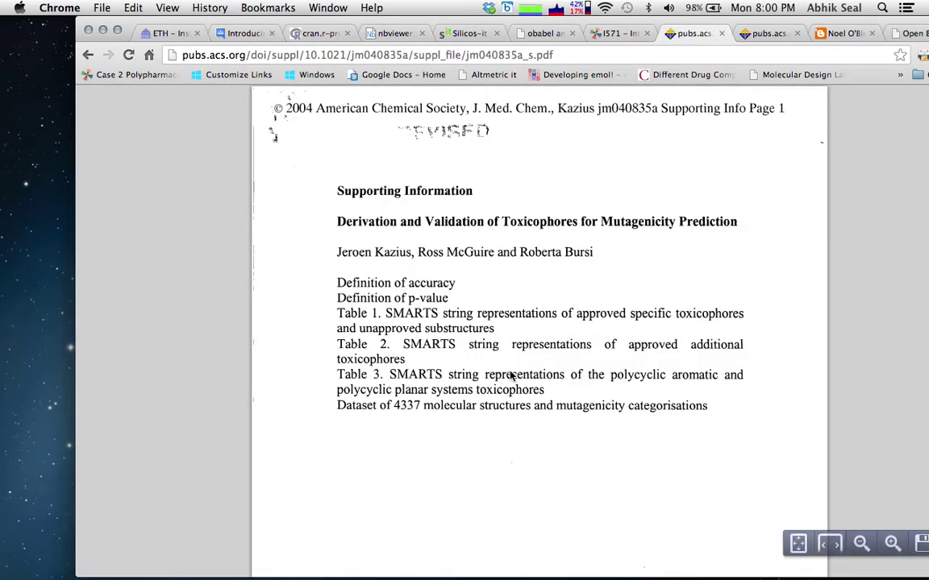
Step: Examine the toxicophore names, SMARTS strings and excluded SMARTS strings in Table 1 of the supporting information PDF
scroll(510, 376, "down", 20)
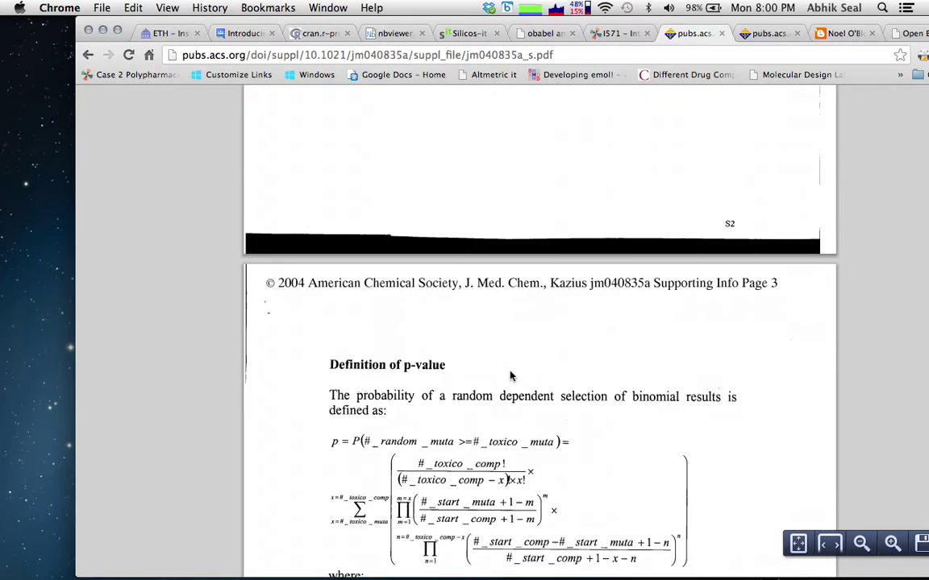
scroll(509, 375, "down", 10)
scroll(511, 376, "down", 3)
scroll(510, 371, "up", 1)
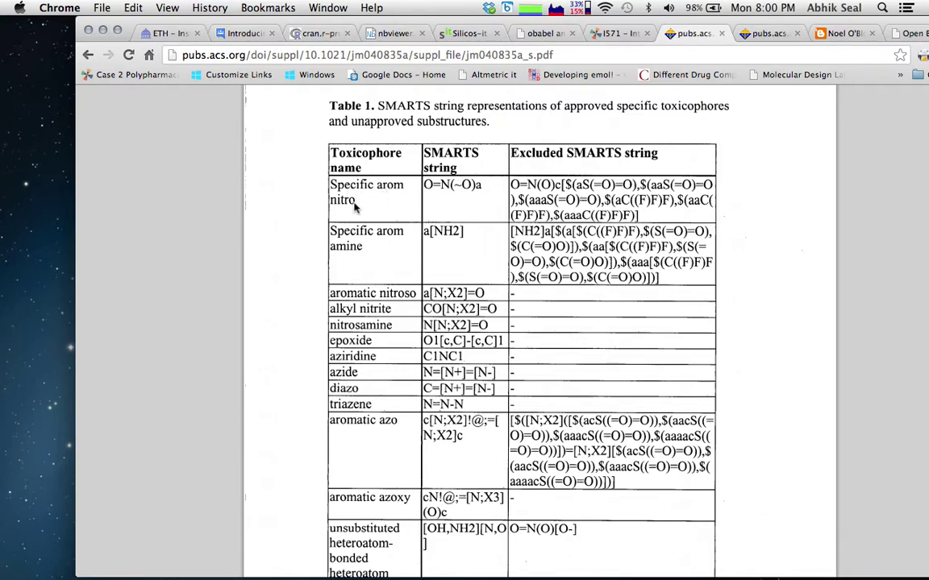
left_click(482, 186)
scroll(387, 375, "down", 10)
scroll(388, 379, "down", 4)
scroll(388, 379, "up", 15)
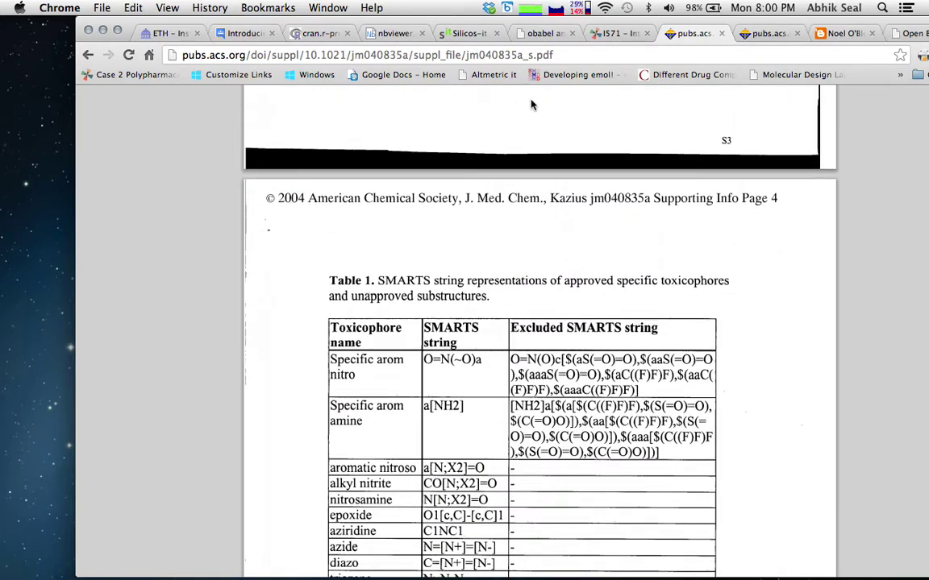
scroll(574, 366, "down", 10)
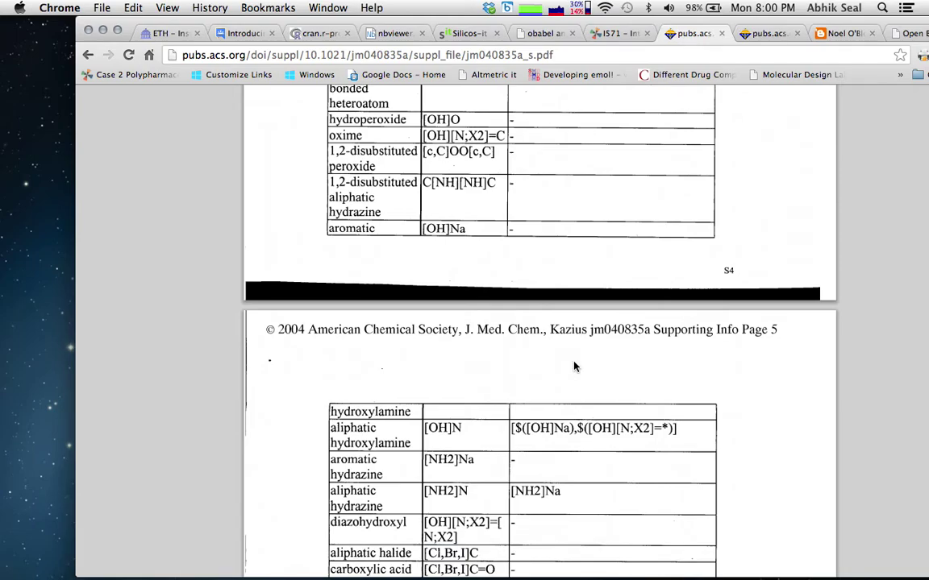
scroll(574, 366, "down", 4)
scroll(574, 366, "up", 8)
scroll(575, 368, "up", 1)
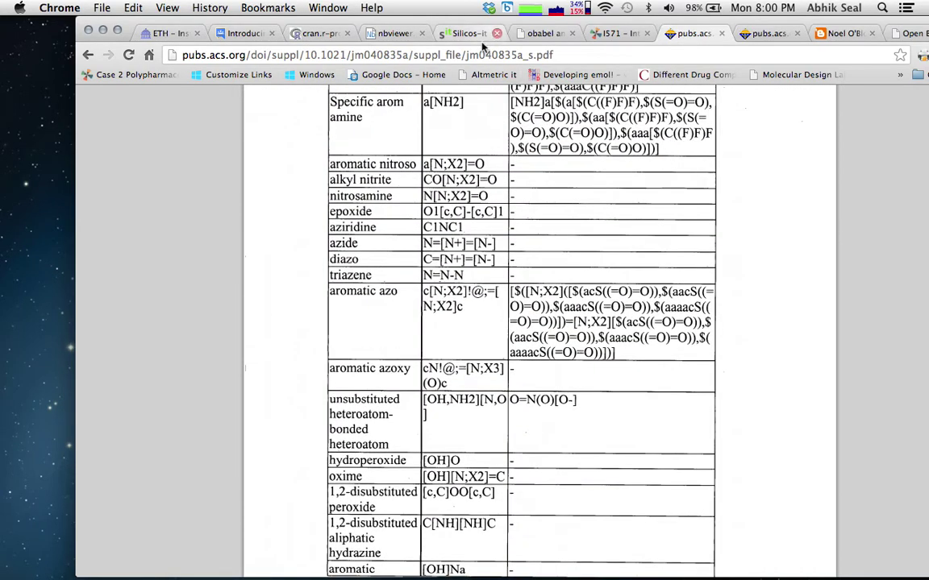
Step: Check the other open copy of the supporting PDF, return to the Assignment 1 page, and shift the browser window fully into view
left_click(622, 34)
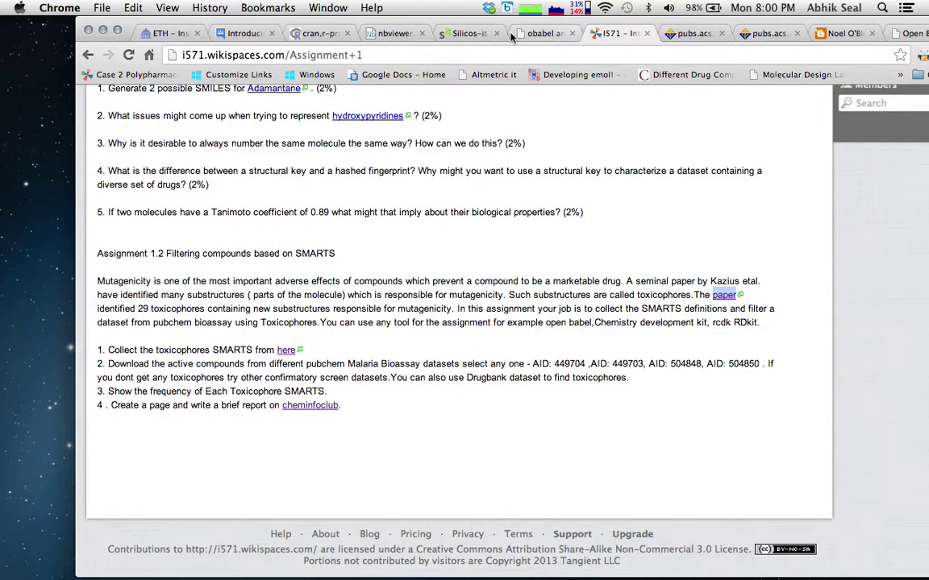
left_click(758, 35)
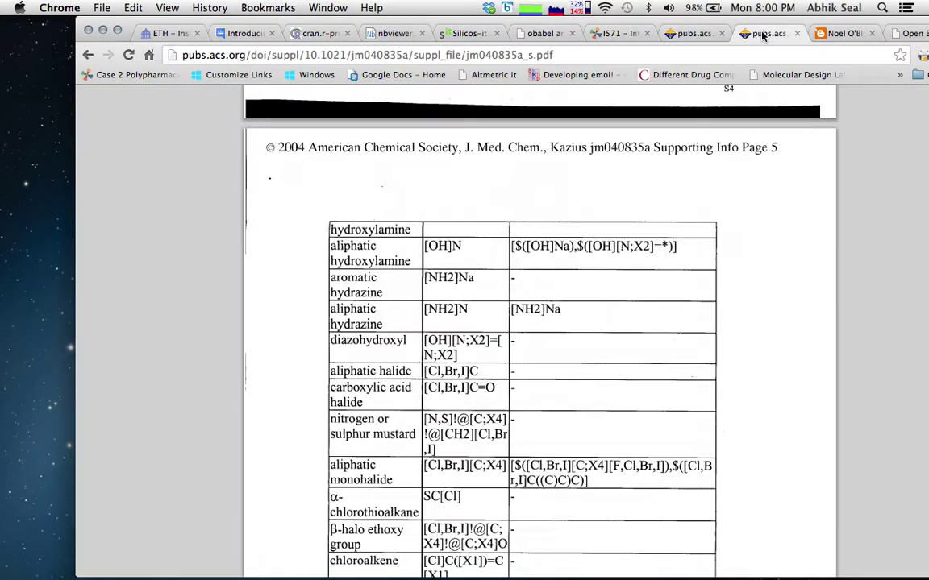
left_click(619, 35)
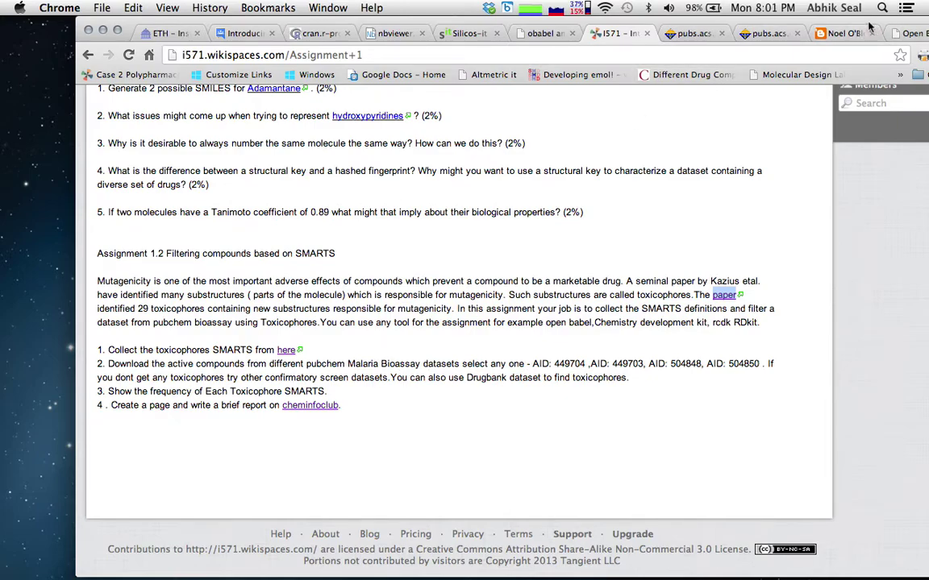
left_click_drag(869, 27, 794, 30)
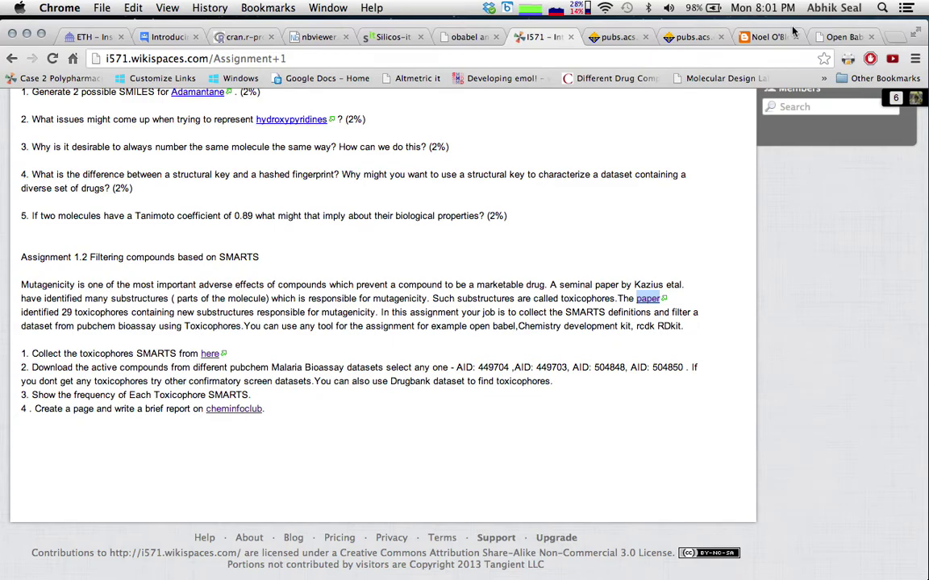
Step: Open pubchem.ncbi.nlm.nih.gov in a new tab with the BioAssay search ready
key("super+t")
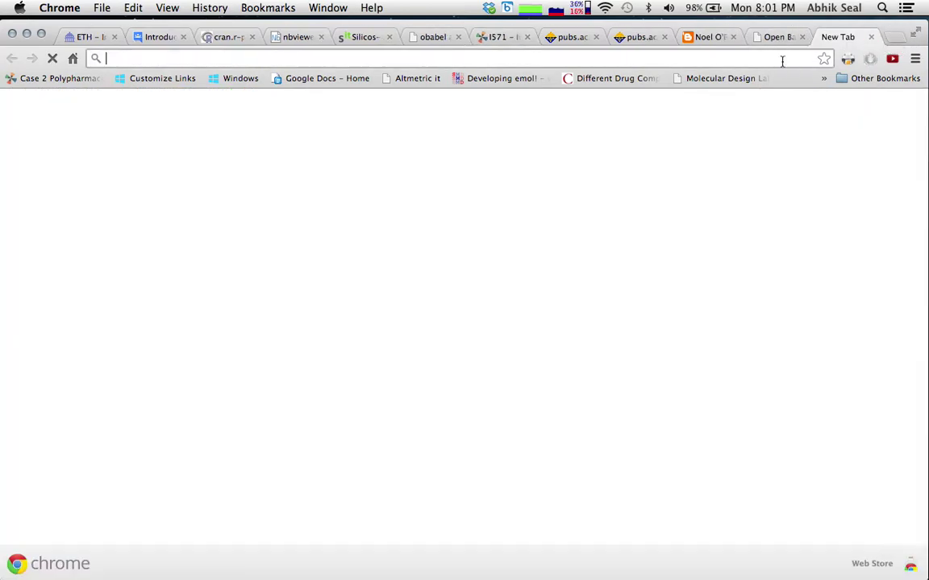
type("pub")
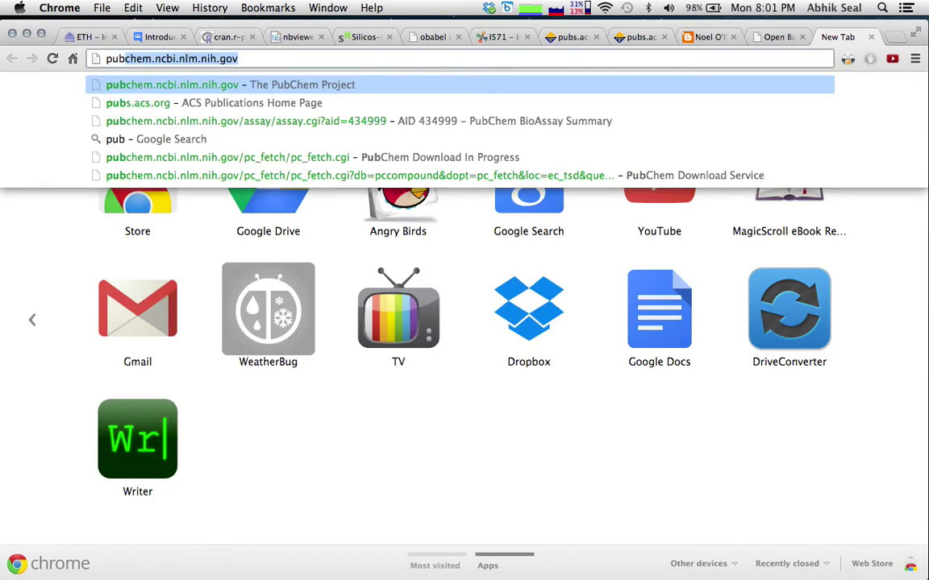
left_click(159, 102)
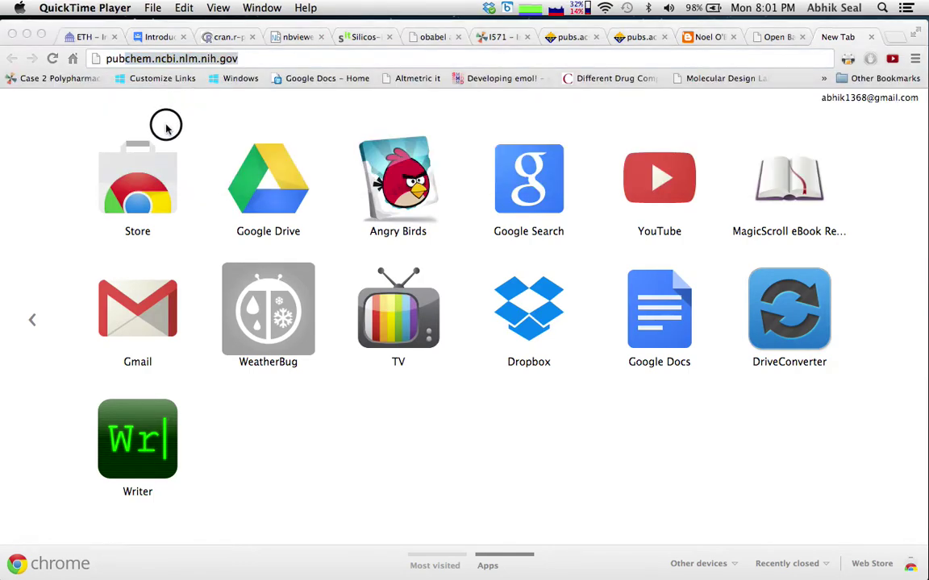
left_click(290, 57)
key("Return")
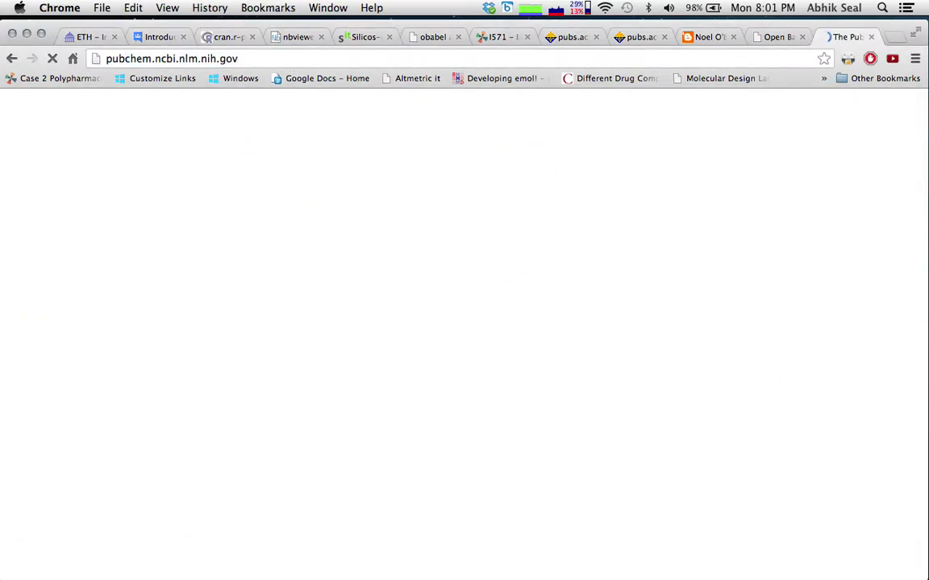
left_click(268, 218)
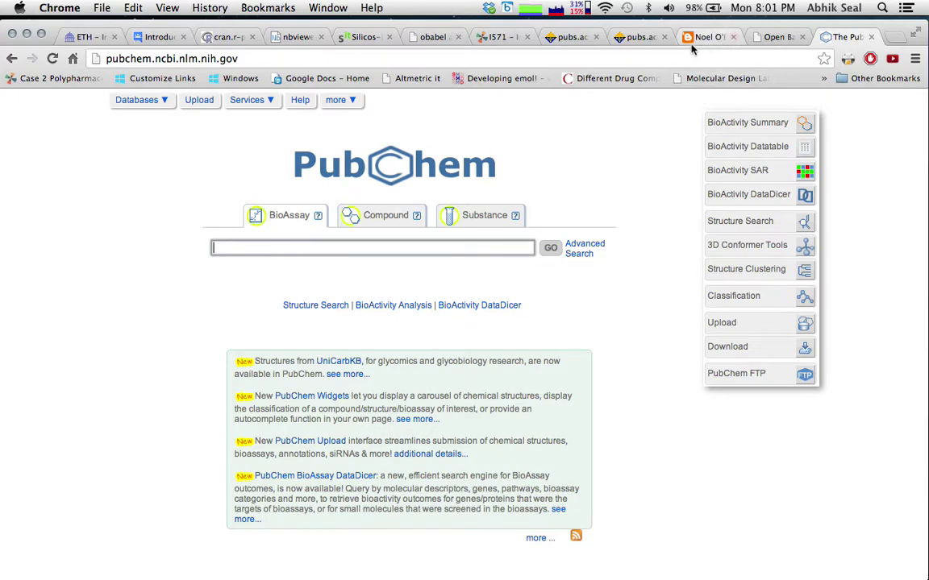
Step: Copy AID 449704 from the Assignment 1 page, search PubChem BioAssay for it, and look over the assay summary
left_click(499, 40)
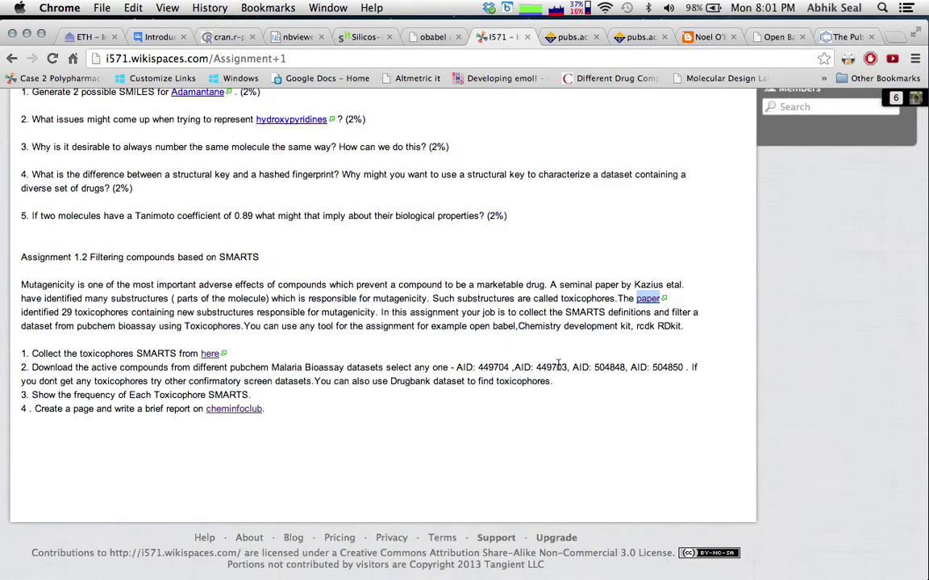
left_click_drag(479, 367, 510, 367)
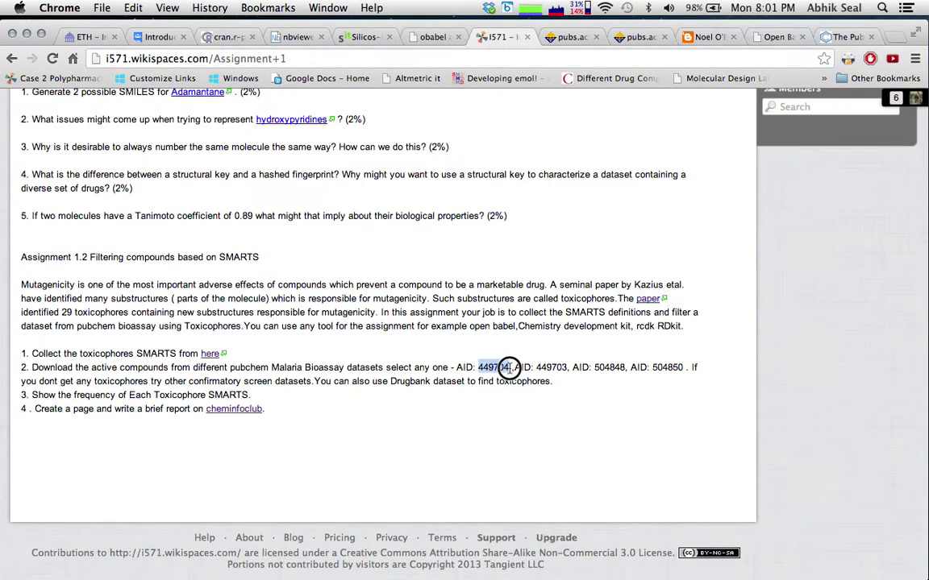
key("super+c")
left_click(845, 37)
key("super+v")
key("Return")
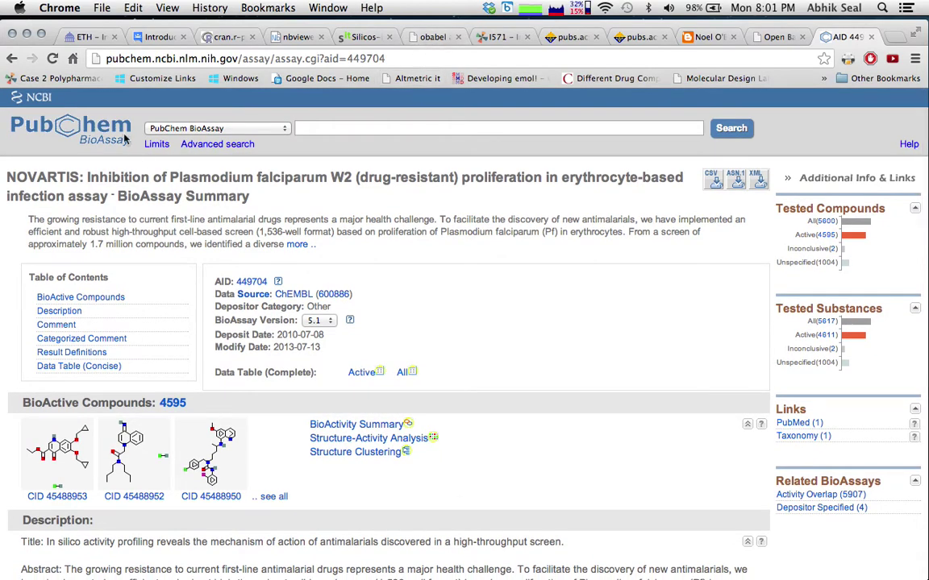
key("super+Tab")
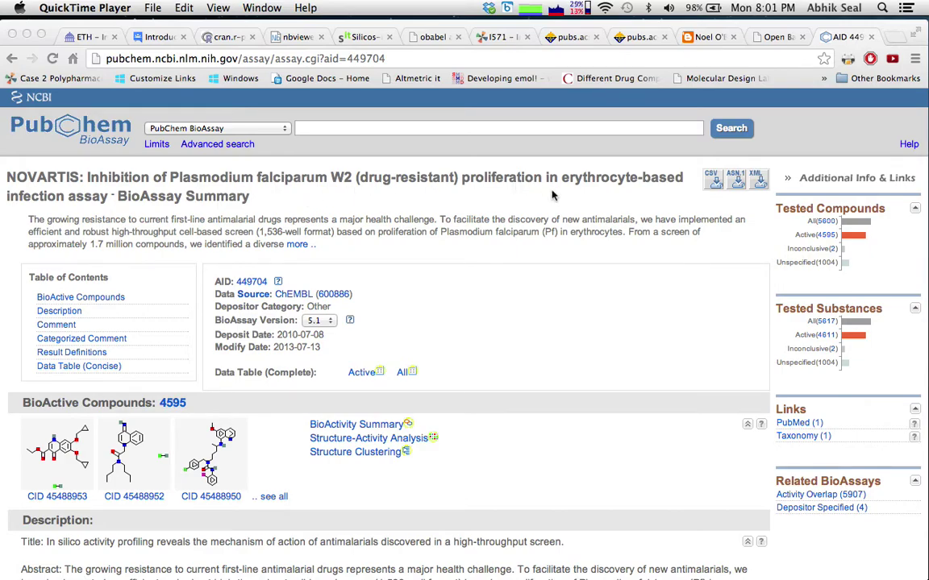
scroll(714, 260, "down", 2)
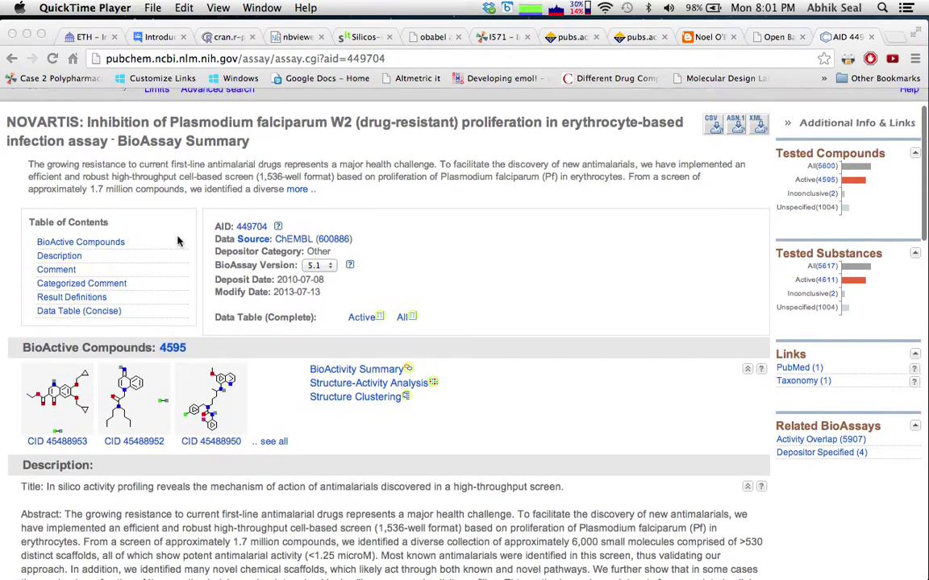
Step: Open the assay's active tested compounds and bring up the structure download options for that compound list
scroll(821, 244, "up", 2)
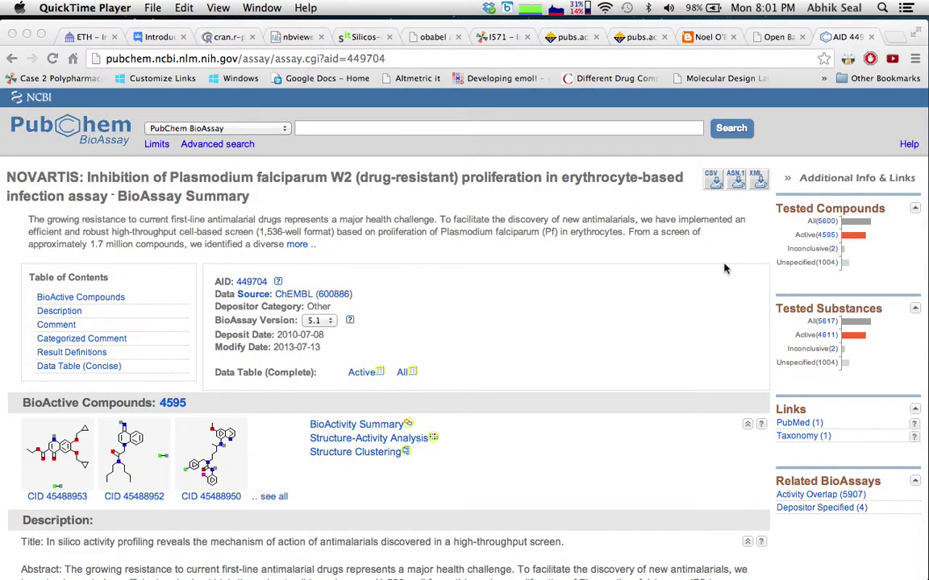
scroll(657, 300, "up", 1)
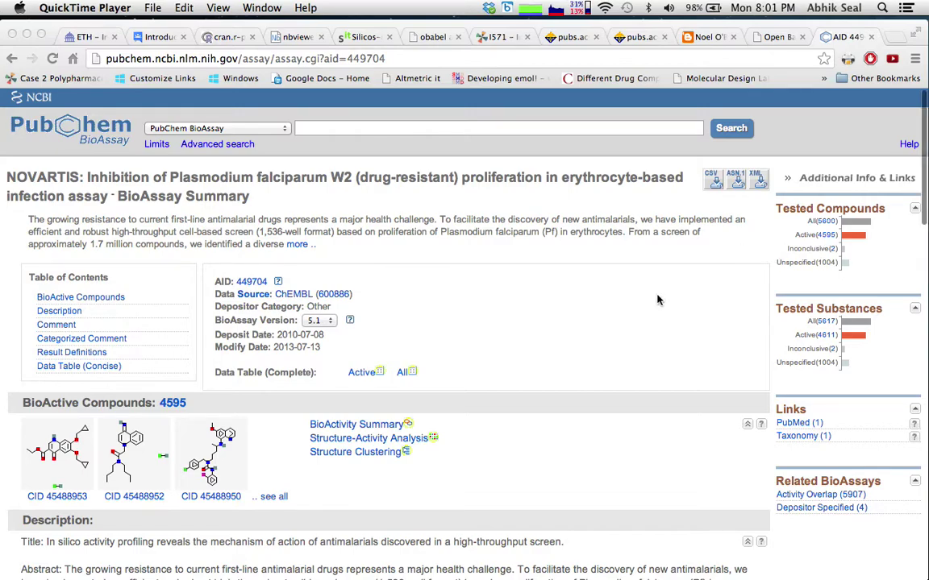
scroll(657, 300, "down", 1)
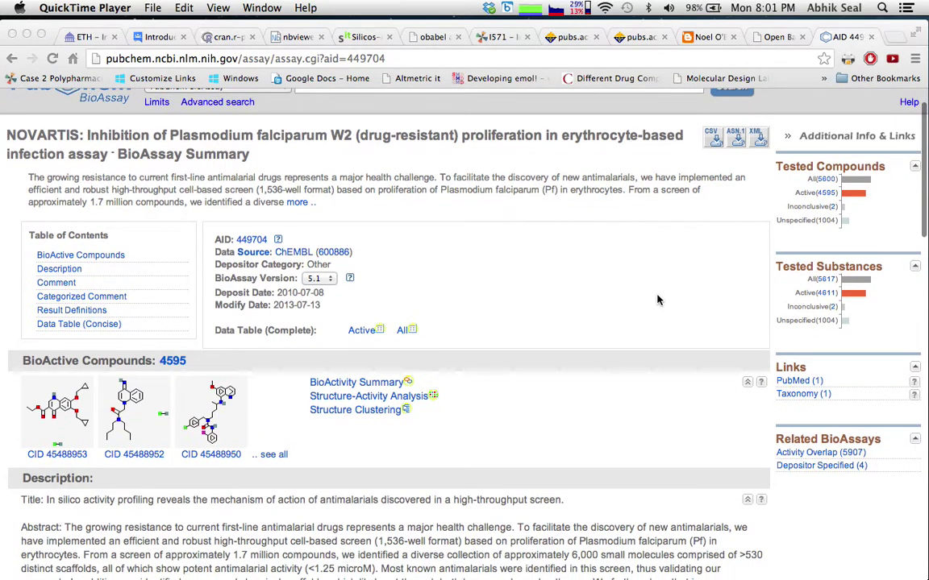
left_click(831, 153)
left_click(832, 193)
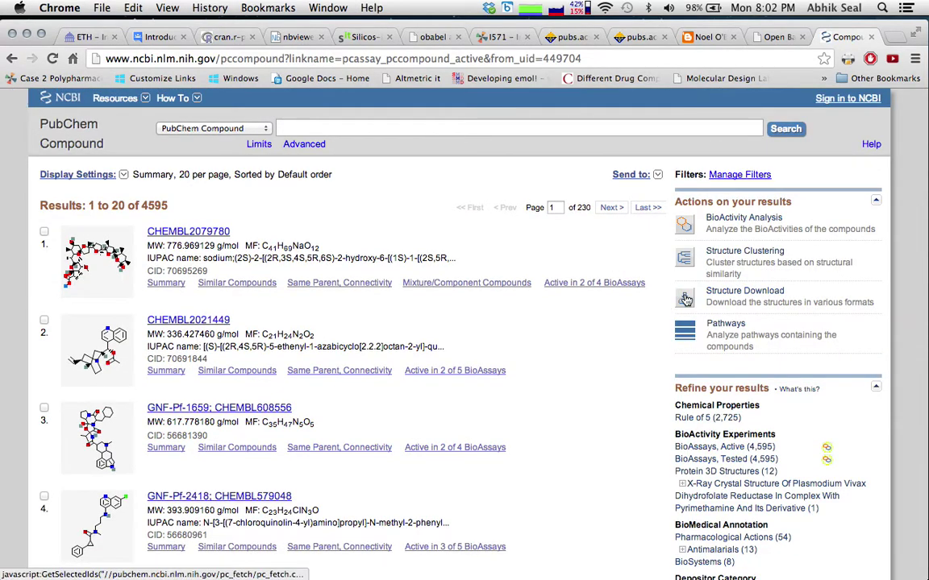
left_click(618, 270)
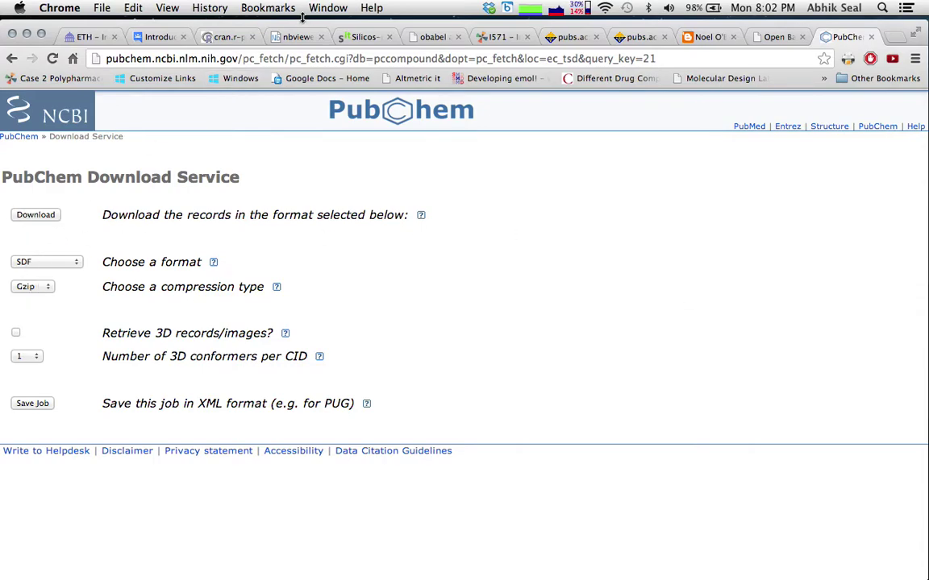
Step: Go back from the download service to the assay summary, reposition the browser window, and return to the Assignment 1 page
left_click_drag(292, 27, 392, 83)
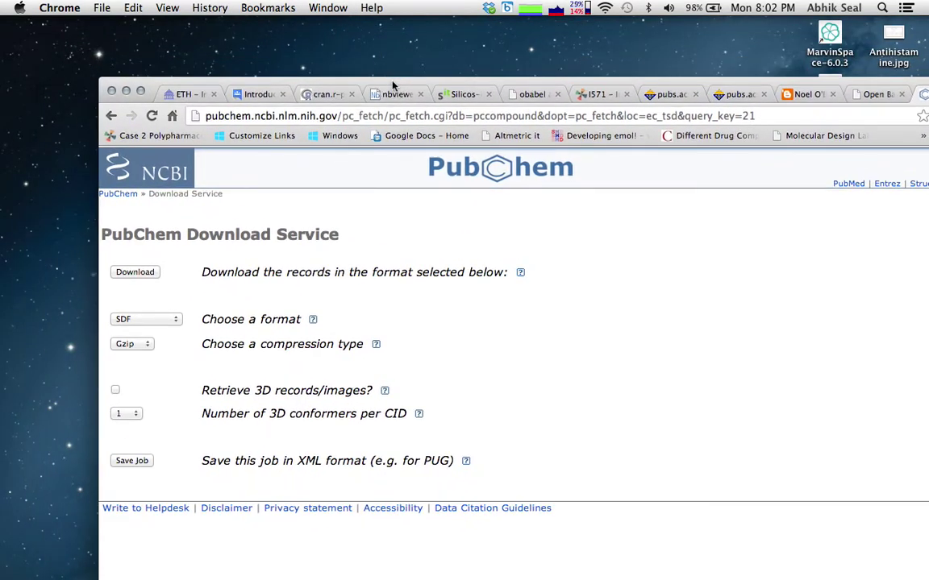
left_click(111, 116)
left_click(111, 116)
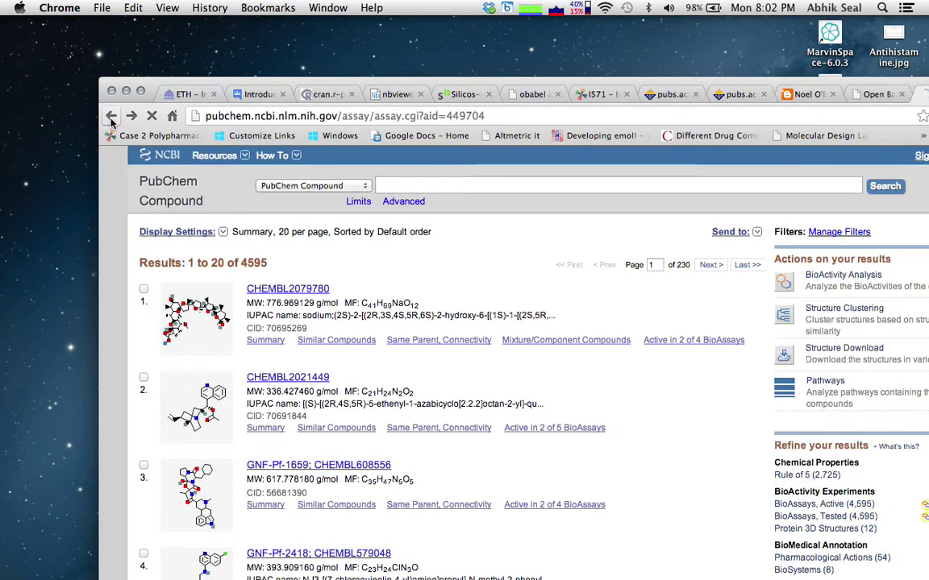
left_click_drag(504, 76, 454, 27)
left_click(536, 42)
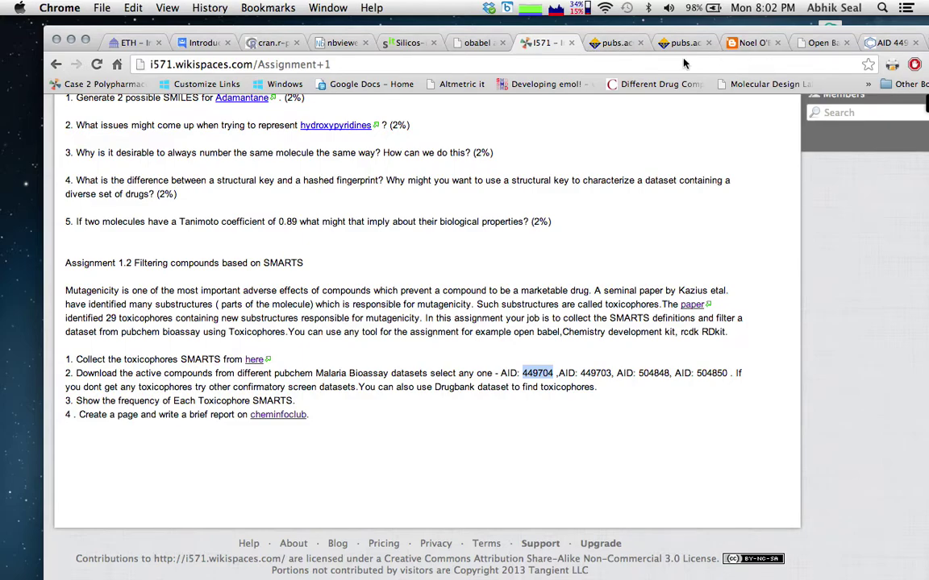
Step: Open the Open Babel site's download page and look over the Windows, Linux and Macintosh installation options
left_click(821, 42)
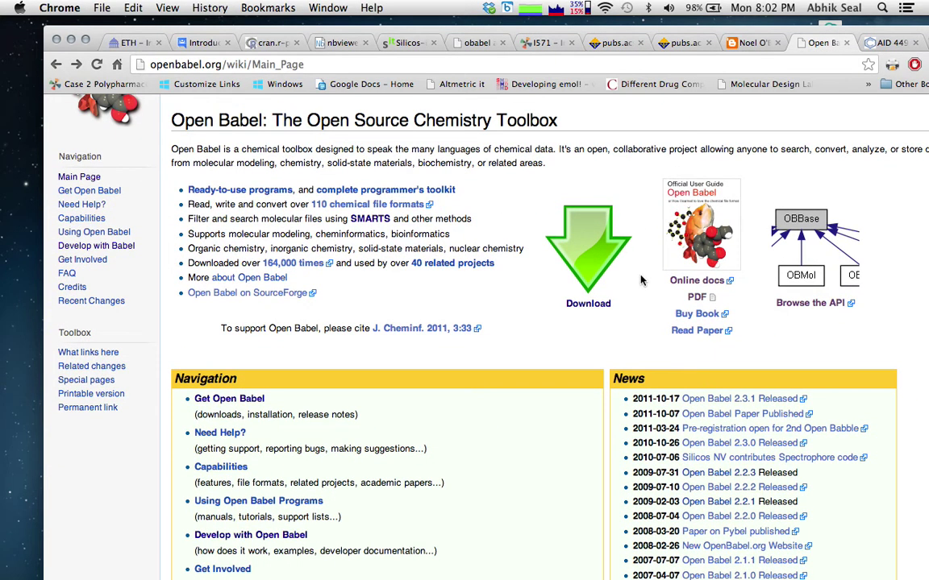
scroll(596, 312, "down", 2)
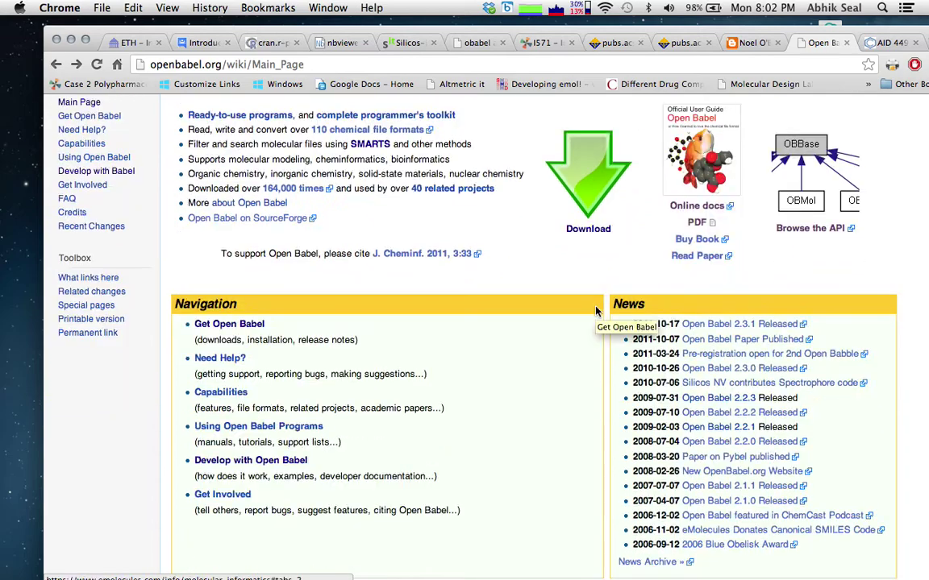
left_click(598, 236)
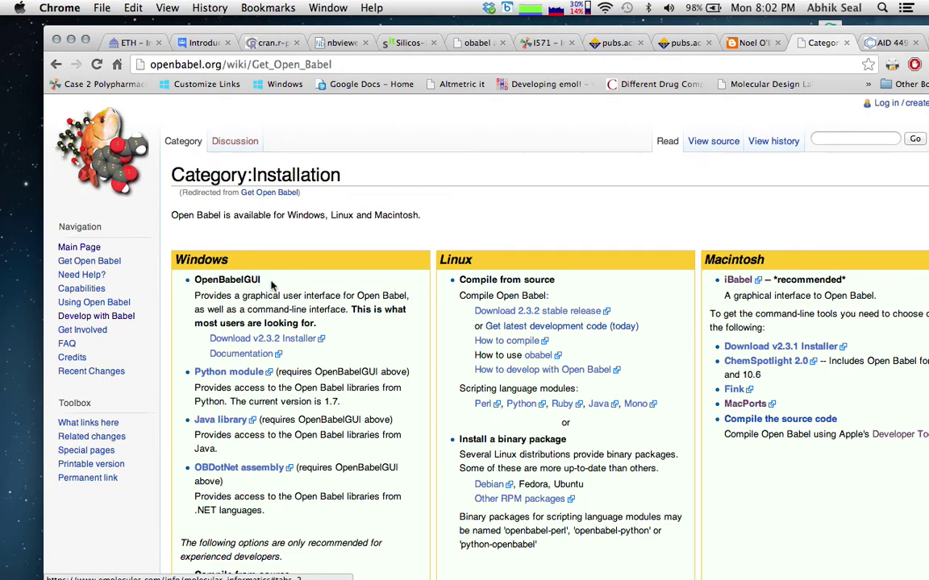
scroll(273, 286, "down", 3)
scroll(306, 346, "up", 3)
Step: Reposition the browser window, go back to the Open Babel main page, and return to the Assignment 1 page
mouse_move(502, 33)
left_mouse_down()
mouse_move(528, 36)
mouse_move(501, 25)
left_mouse_up()
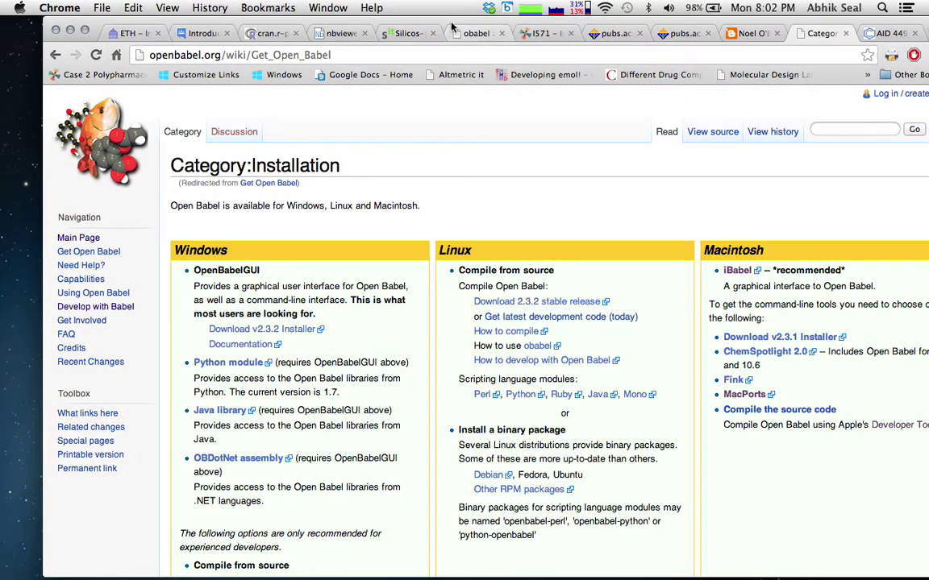
left_click_drag(446, 22, 518, 61)
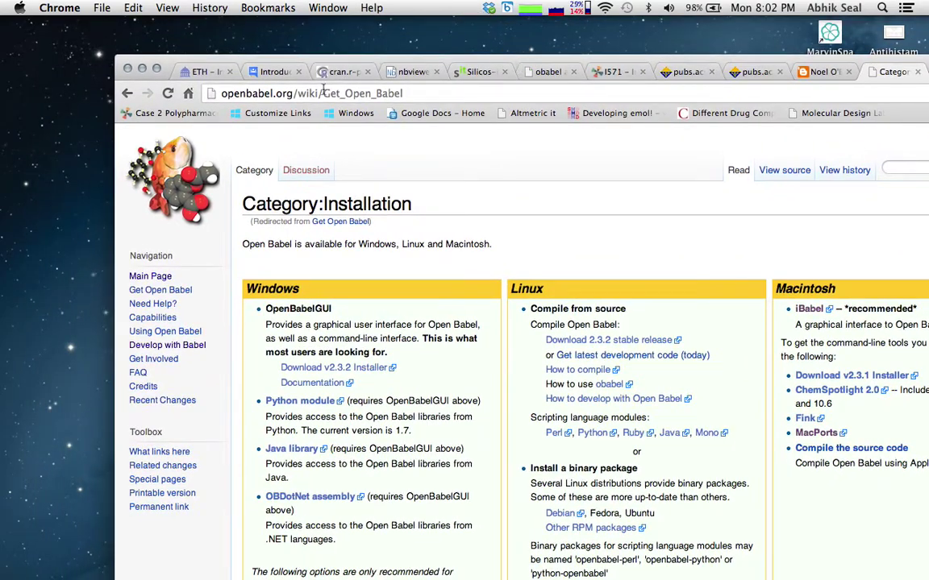
left_click(127, 95)
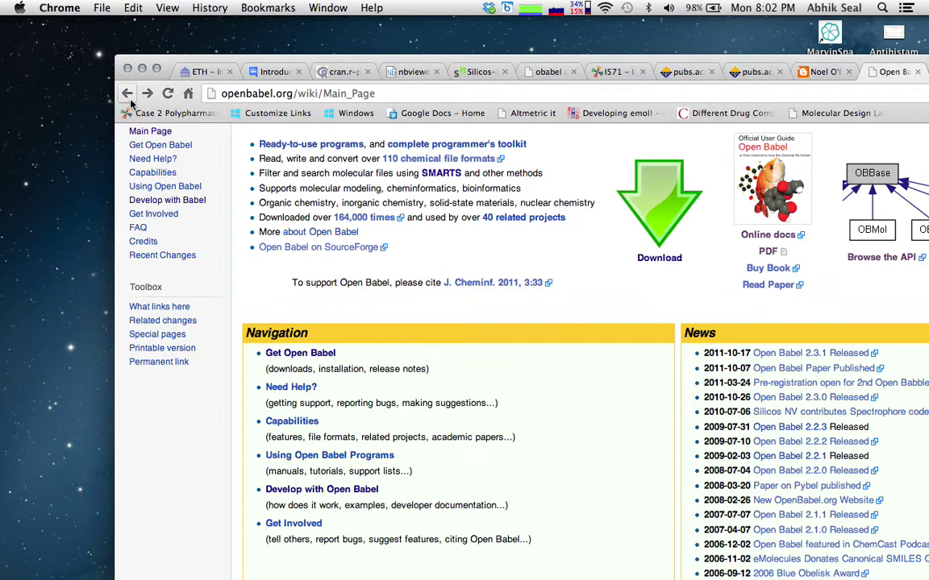
left_click(613, 73)
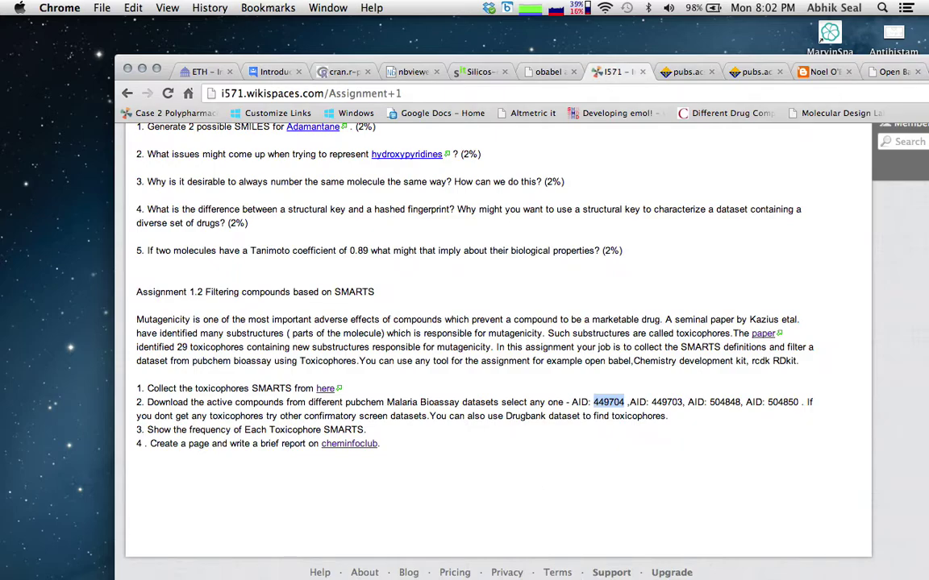
Step: Switch to Terminal, run the prepared command obabel 449762.sdf -osmi --filter "s='[NH2]N',s!='[NH2]Na'", and return to the browser
left_click(506, 562)
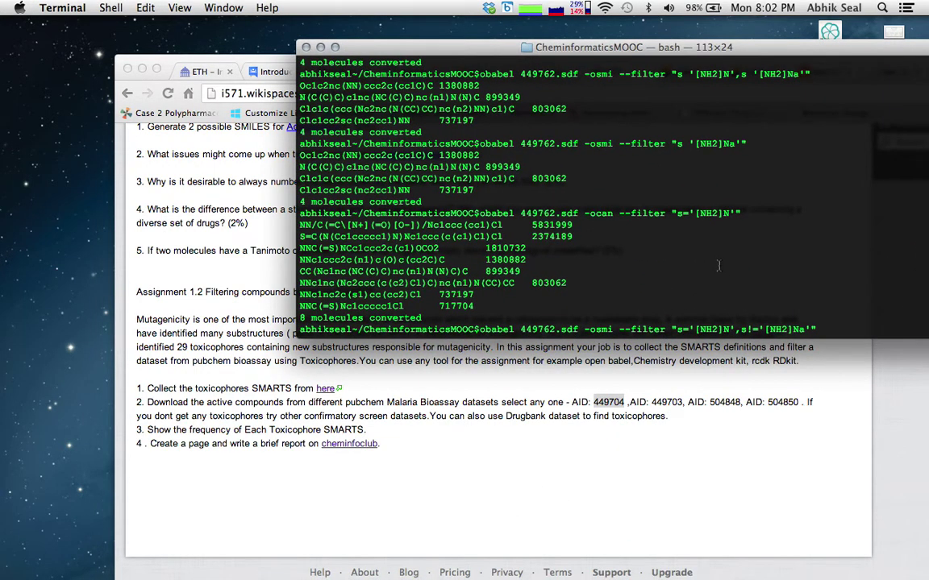
key("Return")
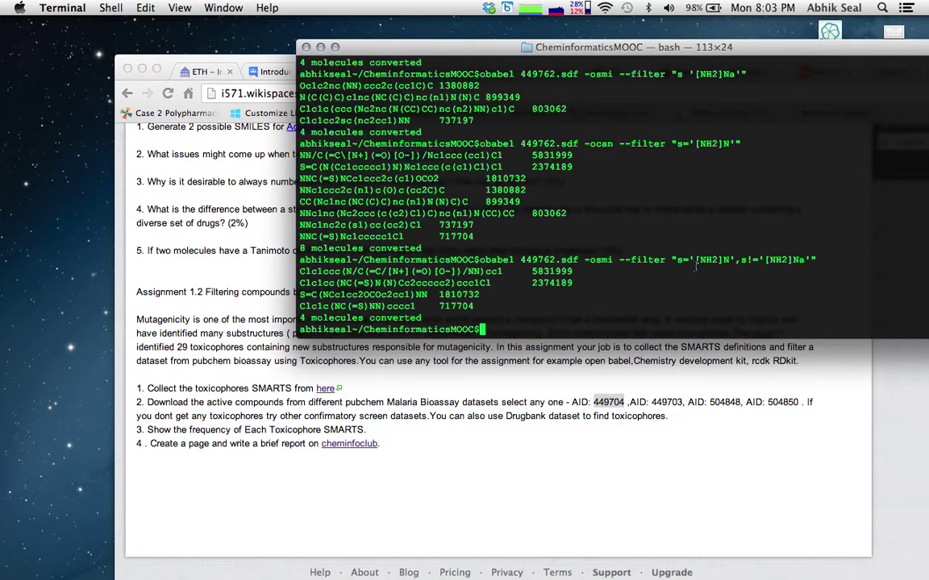
left_click(217, 256)
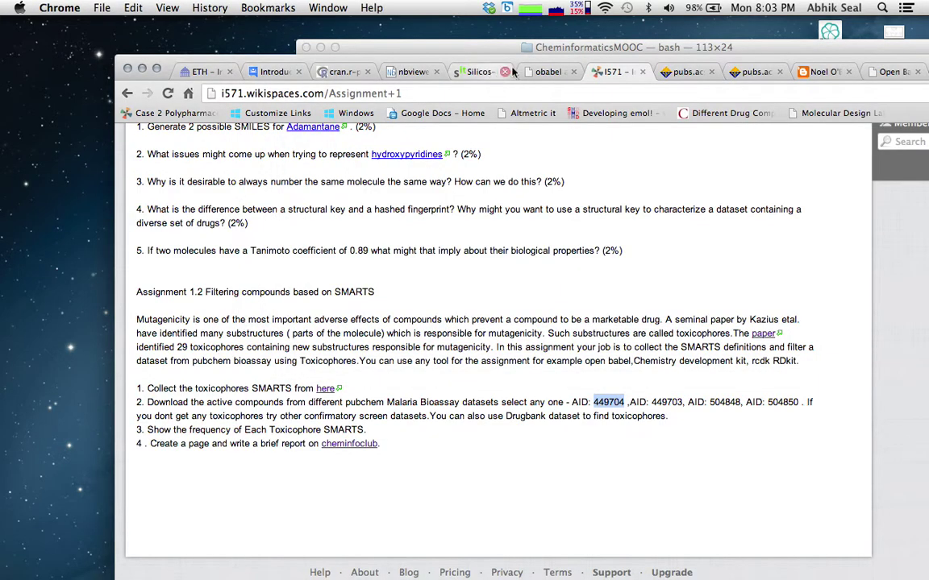
Step: Open the obabel documentation page and review its synopsis and the information and help options
left_click(522, 72)
scroll(493, 303, "up", 12)
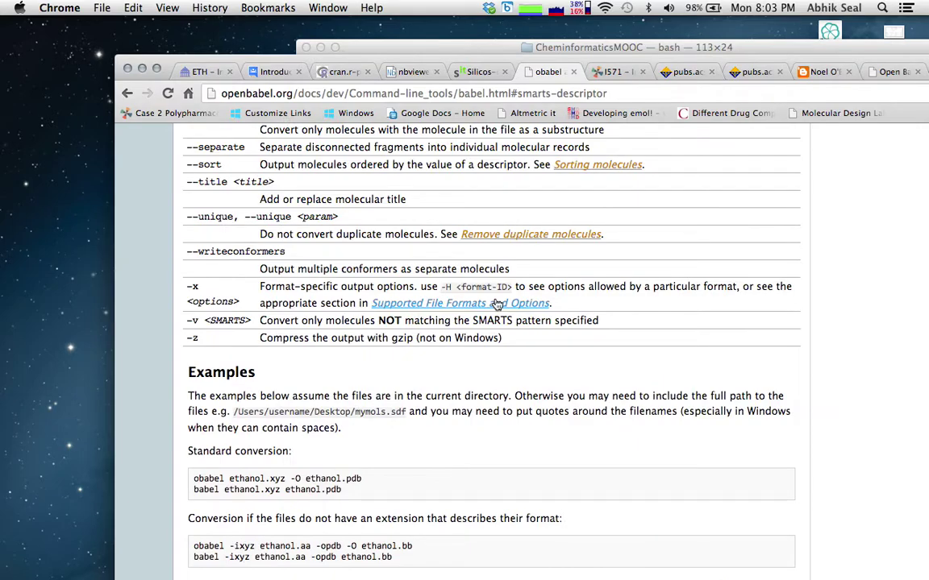
scroll(497, 304, "up", 20)
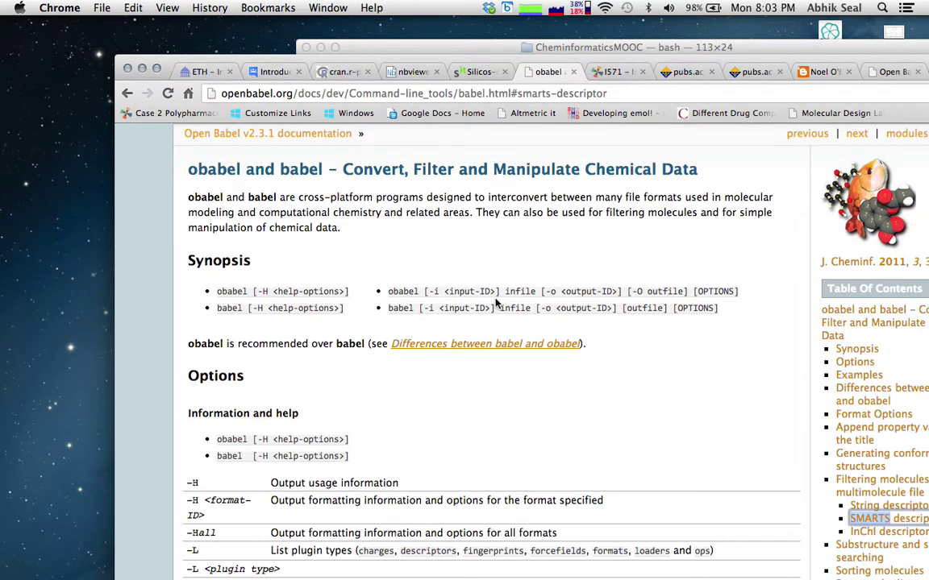
scroll(433, 266, "down", 15)
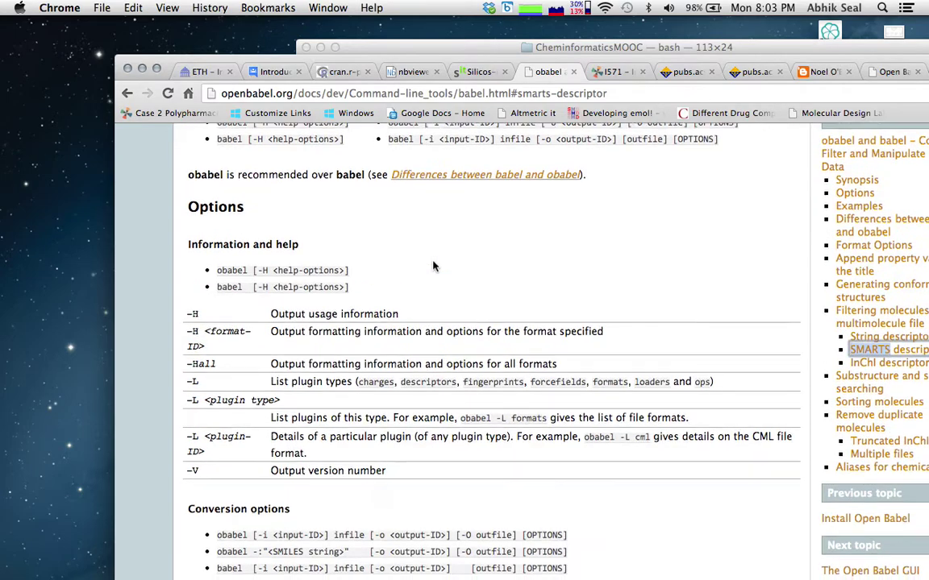
scroll(433, 266, "up", 15)
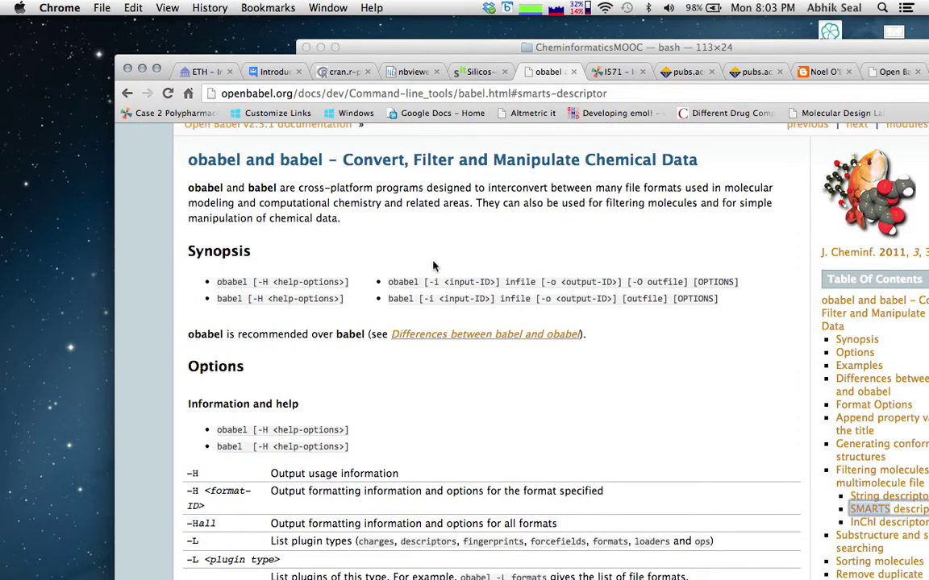
scroll(433, 266, "down", 5)
scroll(433, 266, "up", 5)
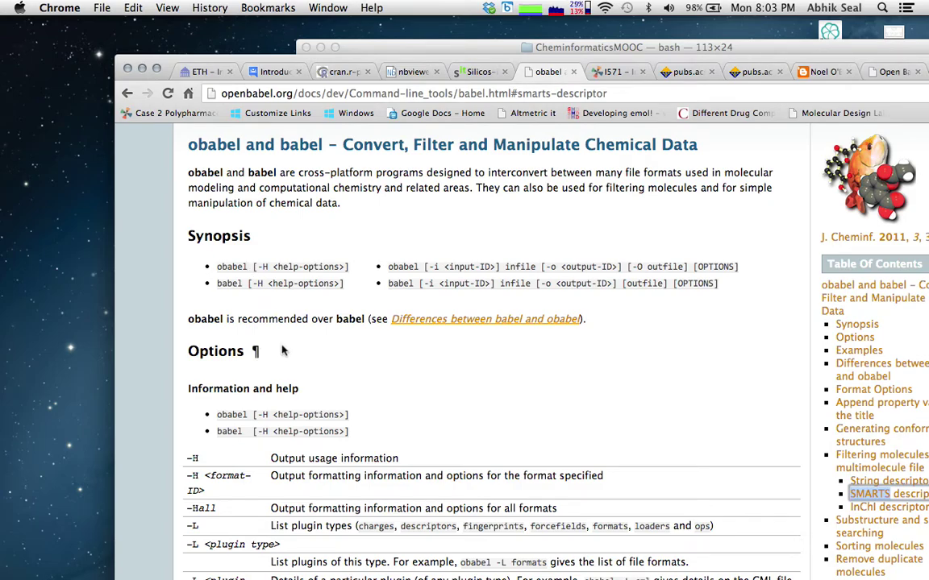
Step: Read through the obabel conversion options down to the standard and multi-file conversion examples
scroll(283, 351, "down", 10)
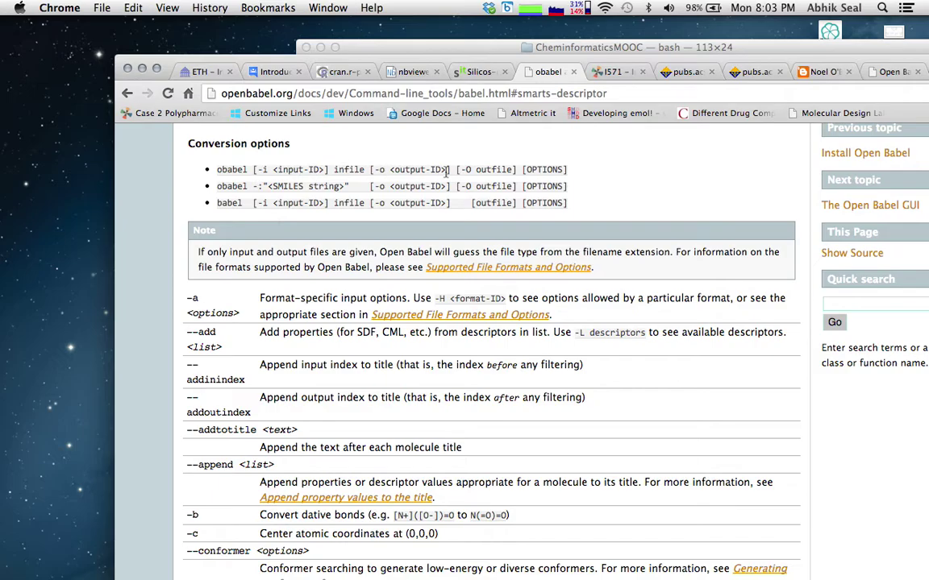
scroll(367, 224, "down", 7)
scroll(381, 293, "down", 20)
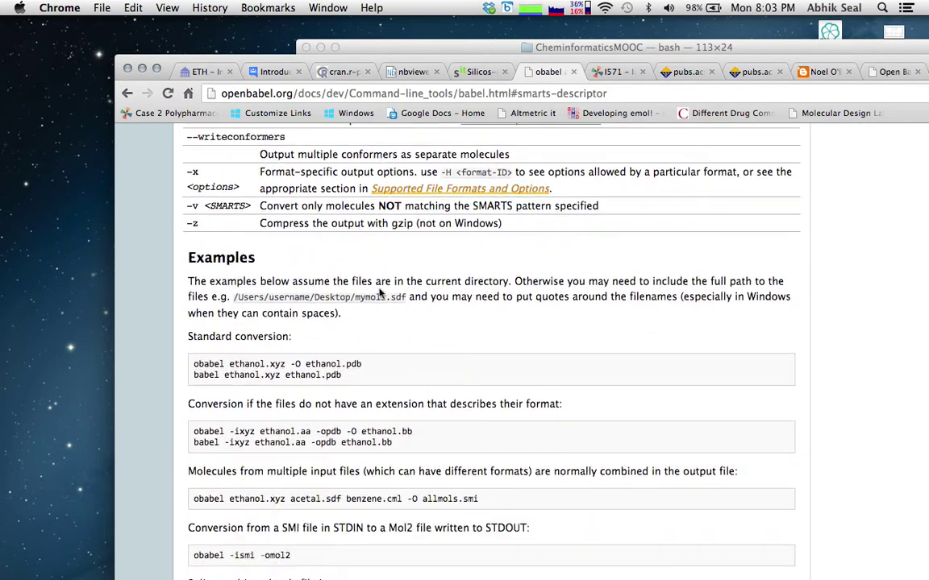
scroll(381, 293, "down", 1)
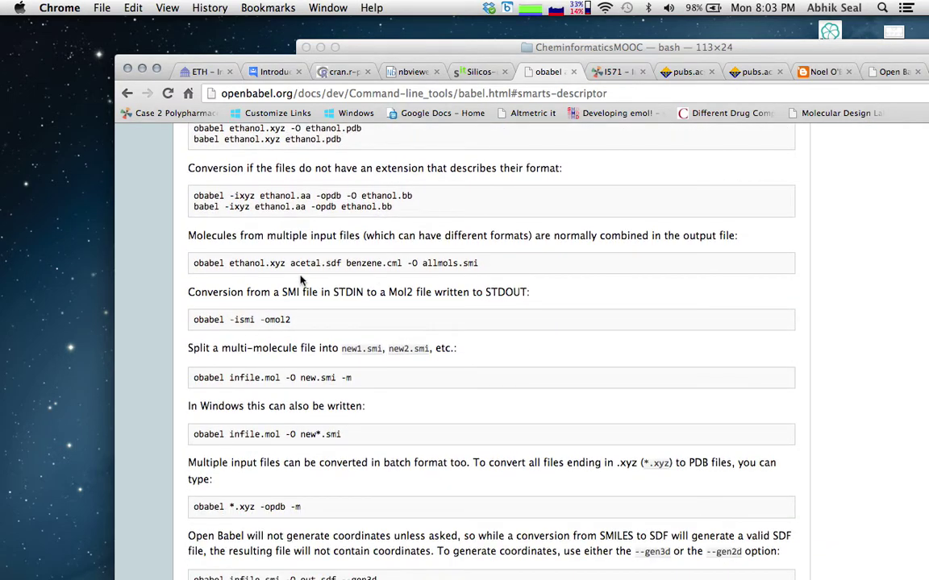
scroll(229, 270, "up", 2)
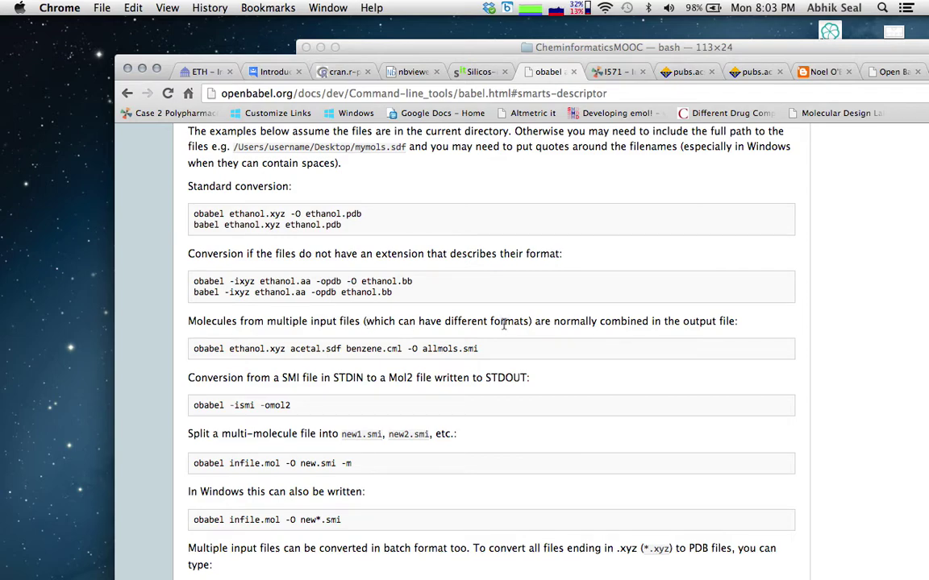
Step: Highlight the example command combining several input files into allmols.smi, and review the coordinate generation and hydrogen examples
left_click_drag(174, 348, 286, 348)
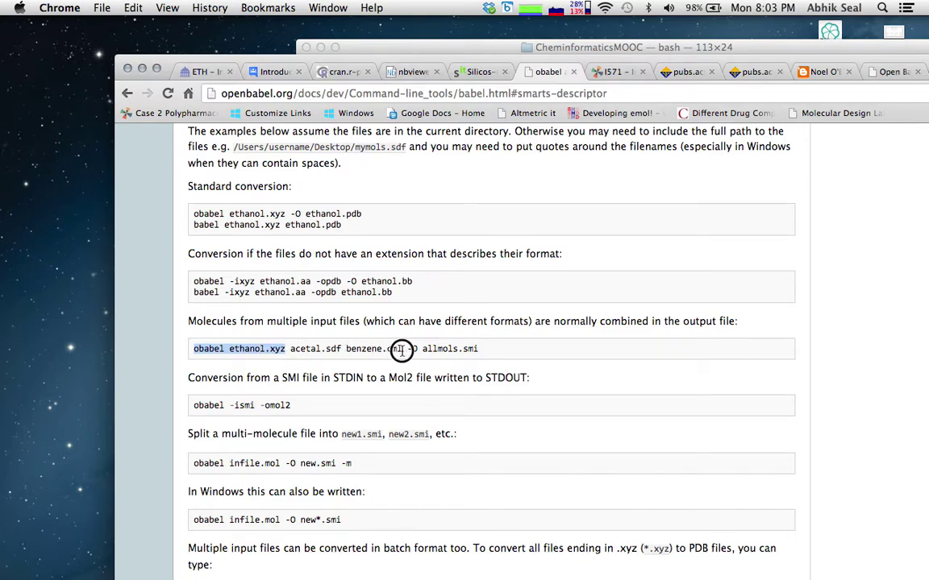
left_click_drag(406, 349, 257, 350)
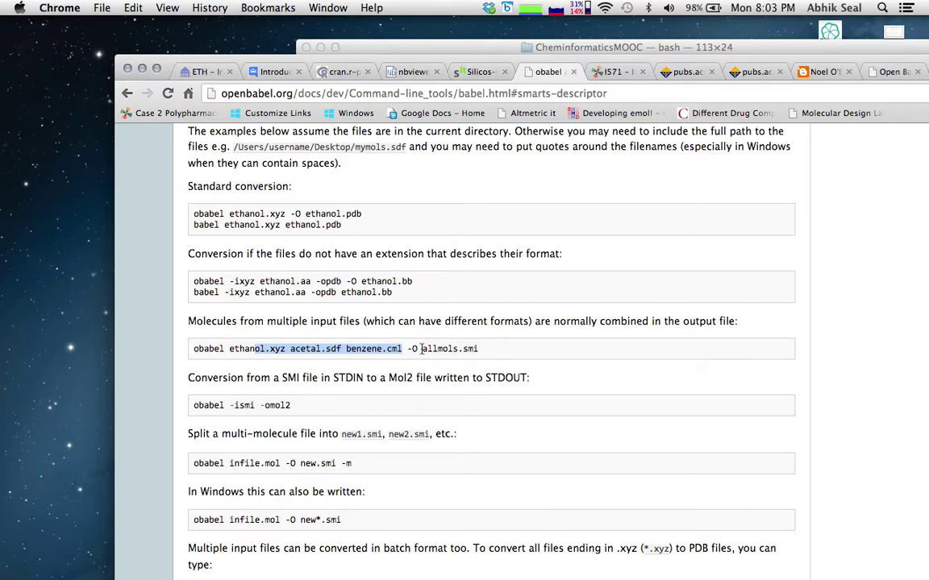
left_click(495, 354)
scroll(417, 443, "down", 9)
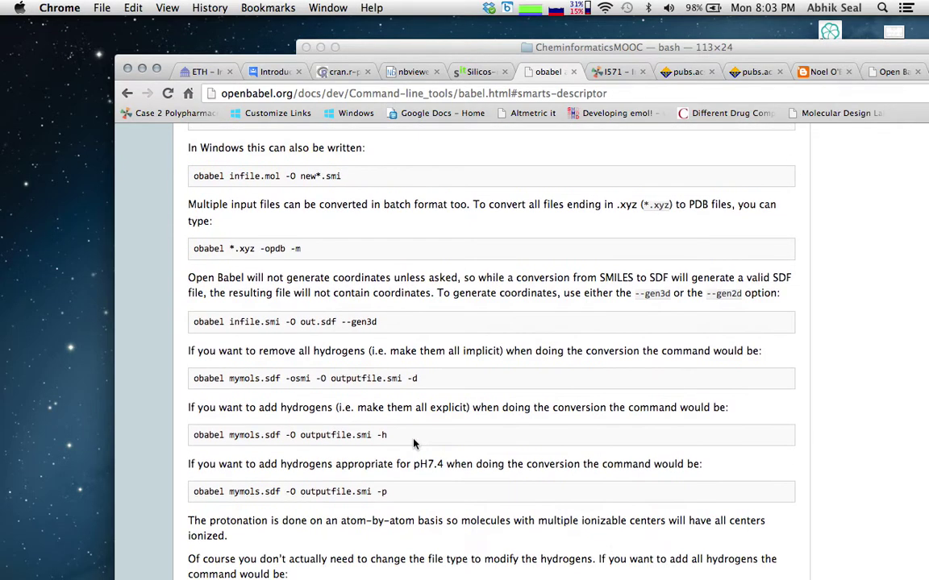
scroll(414, 442, "down", 2)
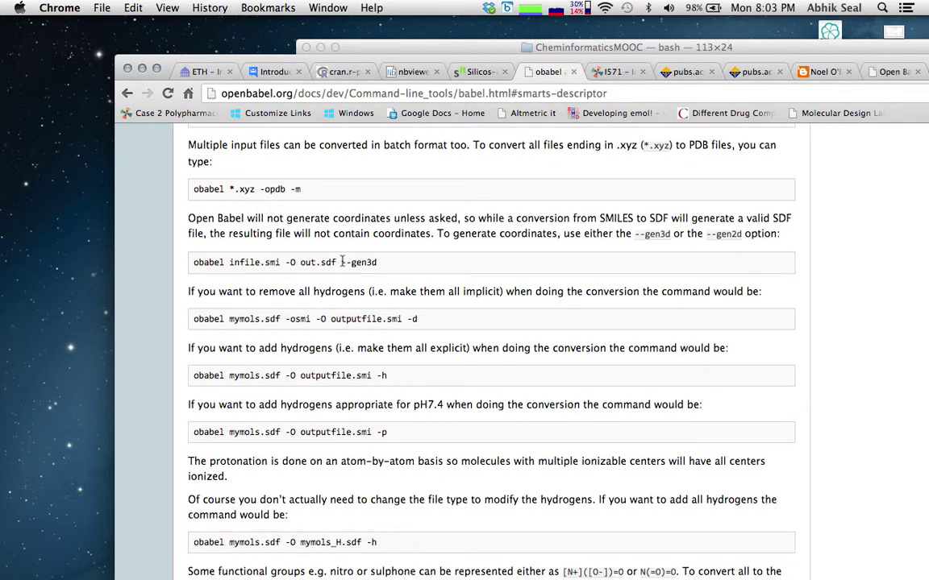
Step: Look back over the obabel conversion options, including the filter, output format and SMARTS matching entries
scroll(394, 264, "up", 15)
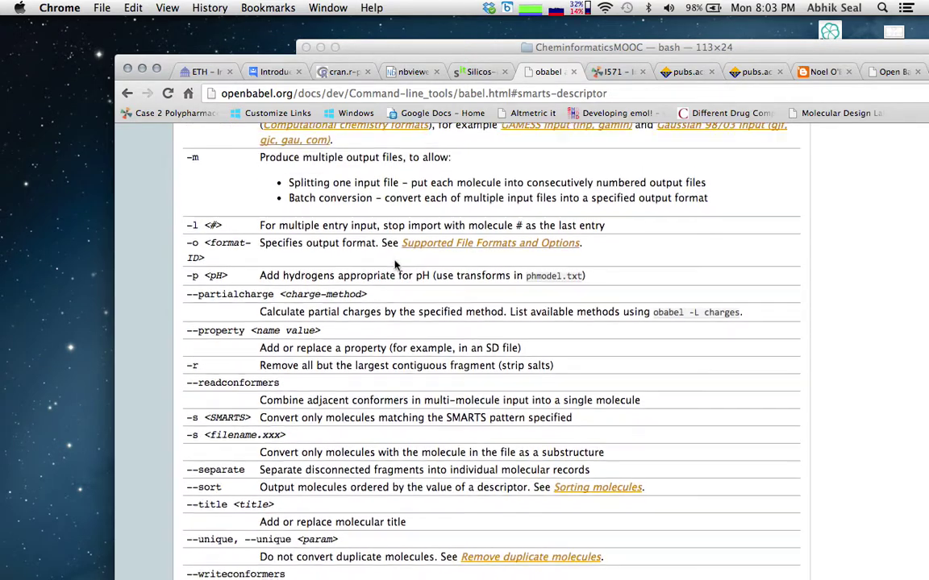
scroll(395, 264, "down", 5)
scroll(395, 264, "up", 15)
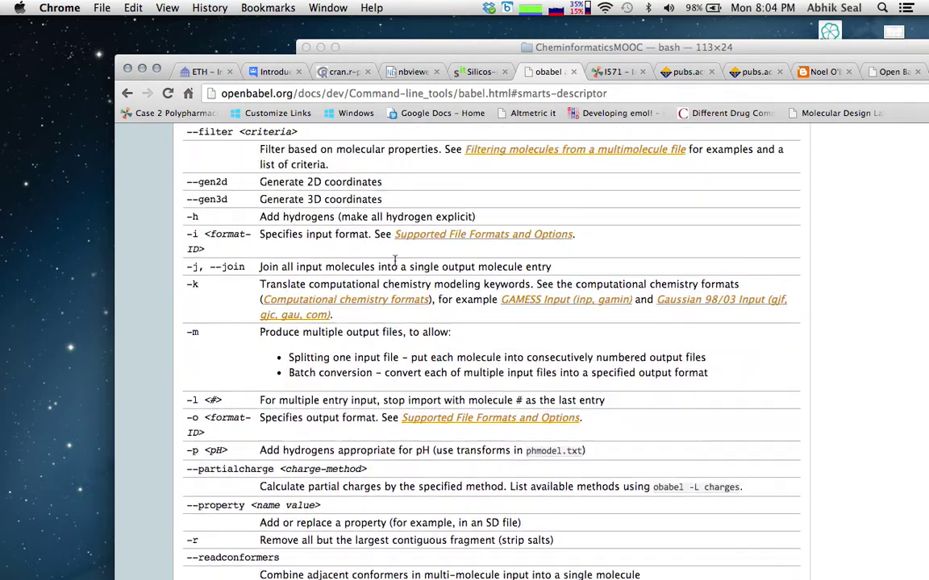
scroll(394, 262, "up", 12)
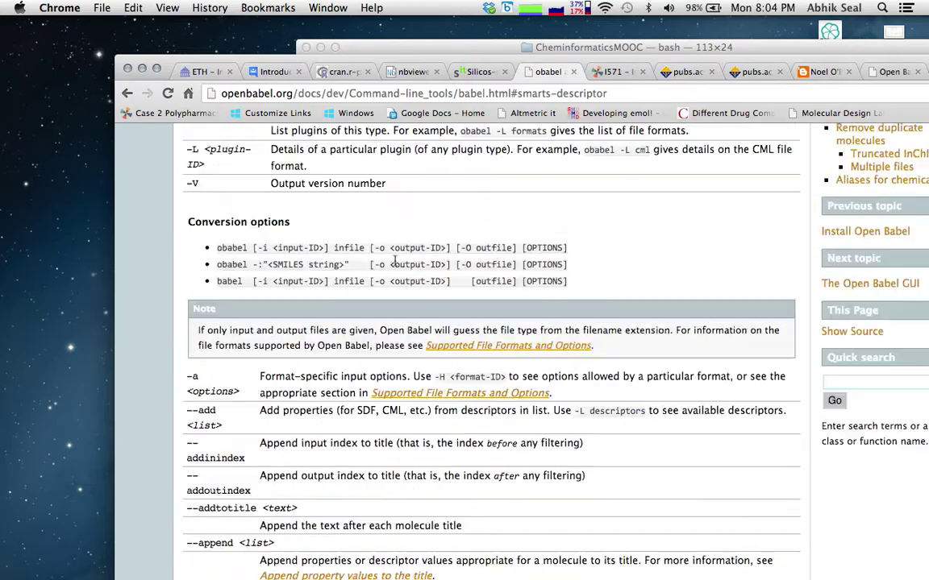
scroll(394, 264, "down", 15)
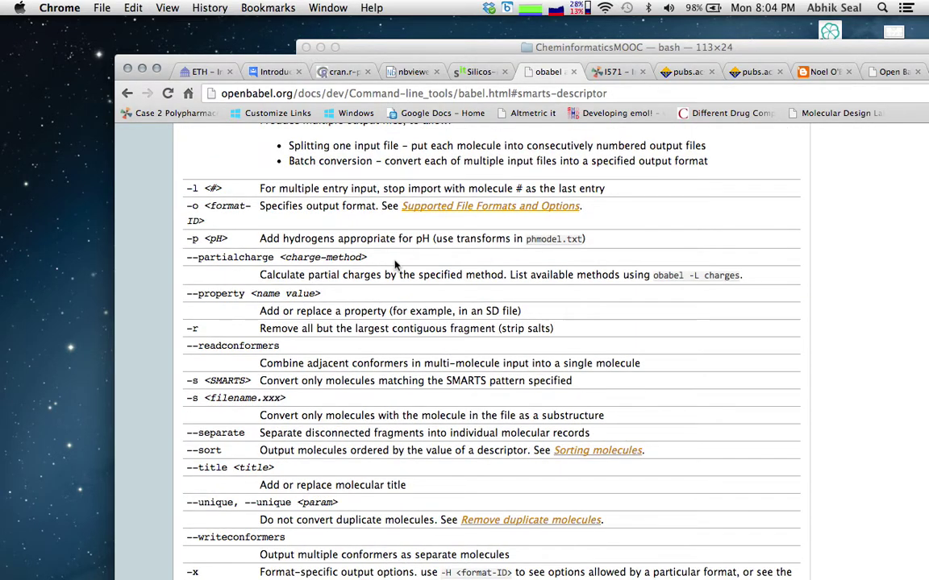
Step: Review the obabel documentation from the conversion options down to the examples that select molecules by SMARTS pattern
scroll(394, 264, "up", 10)
scroll(395, 266, "up", 3)
scroll(395, 266, "down", 15)
scroll(395, 264, "down", 10)
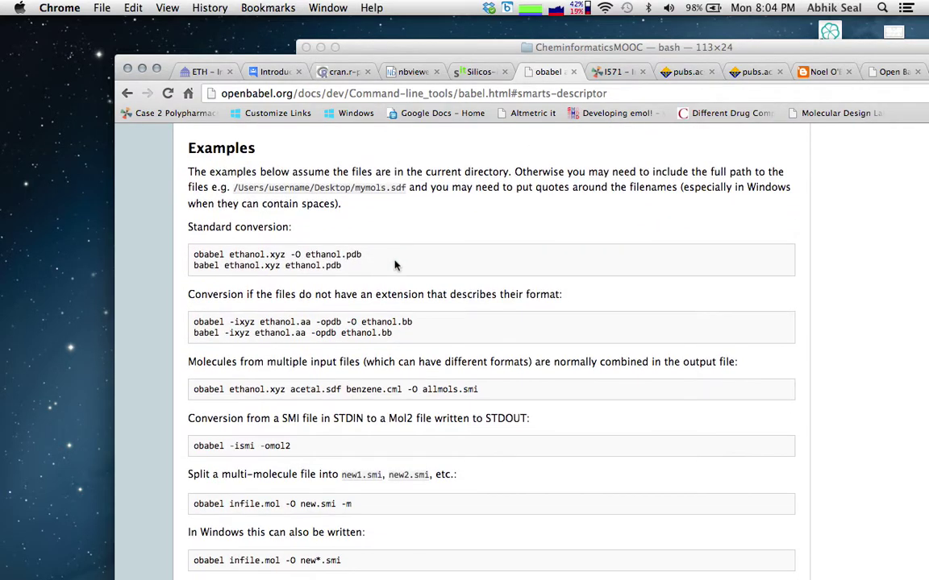
scroll(394, 264, "down", 15)
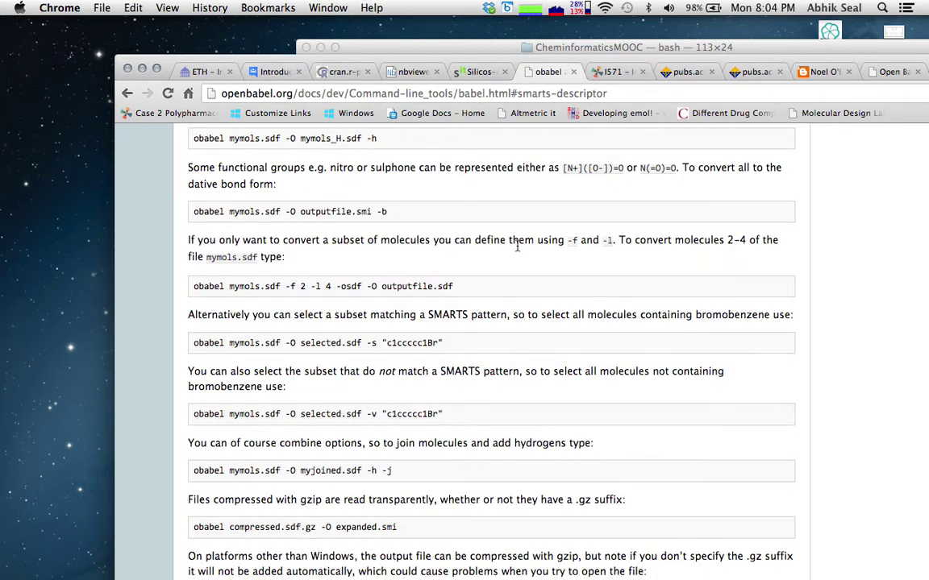
Step: Check the Assignment 1.2 instructions, and look over the toxicophore SMARTS and excluded SMARTS strings in the Kazius supporting information
left_click(610, 74)
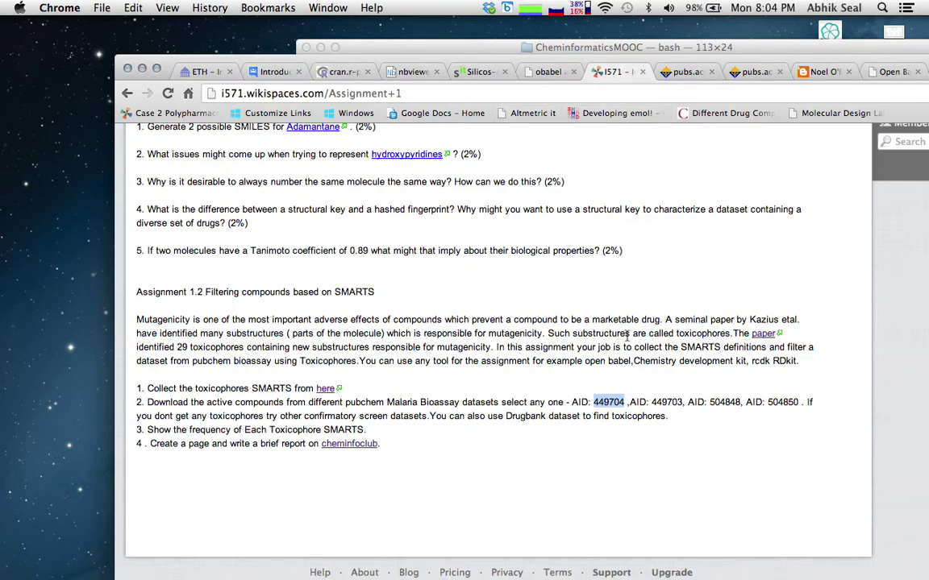
left_click(753, 72)
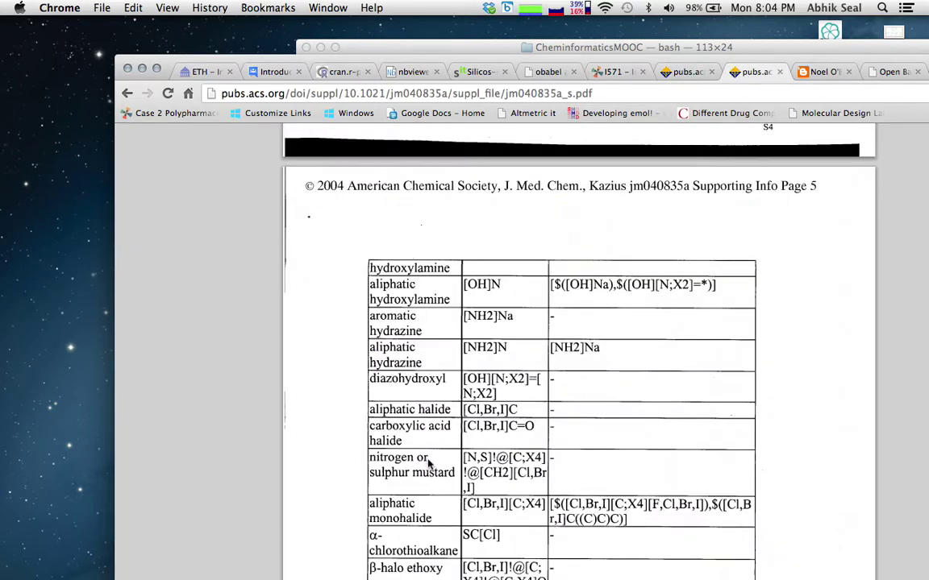
scroll(429, 464, "down", 3)
scroll(428, 464, "up", 15)
scroll(428, 463, "down", 5)
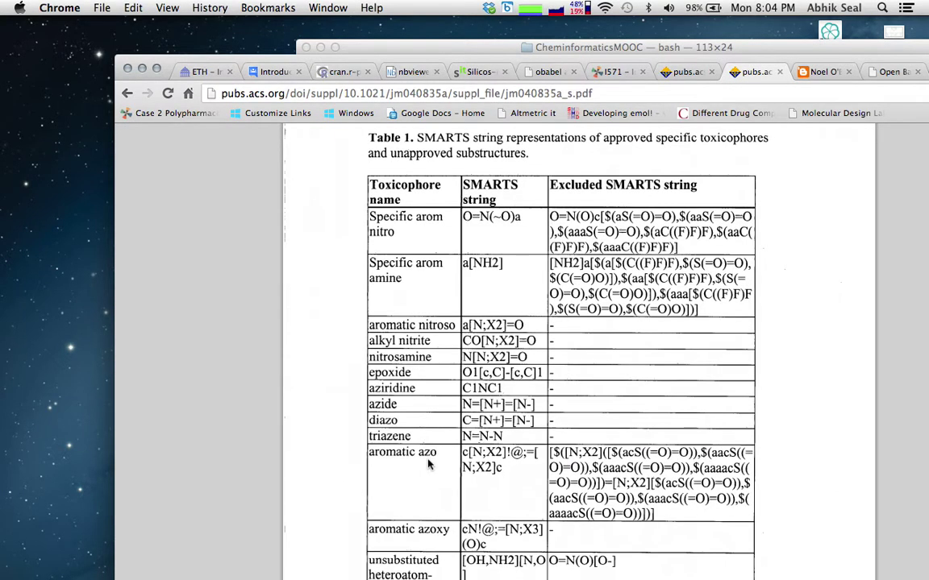
scroll(428, 463, "down", 5)
scroll(391, 389, "up", 2)
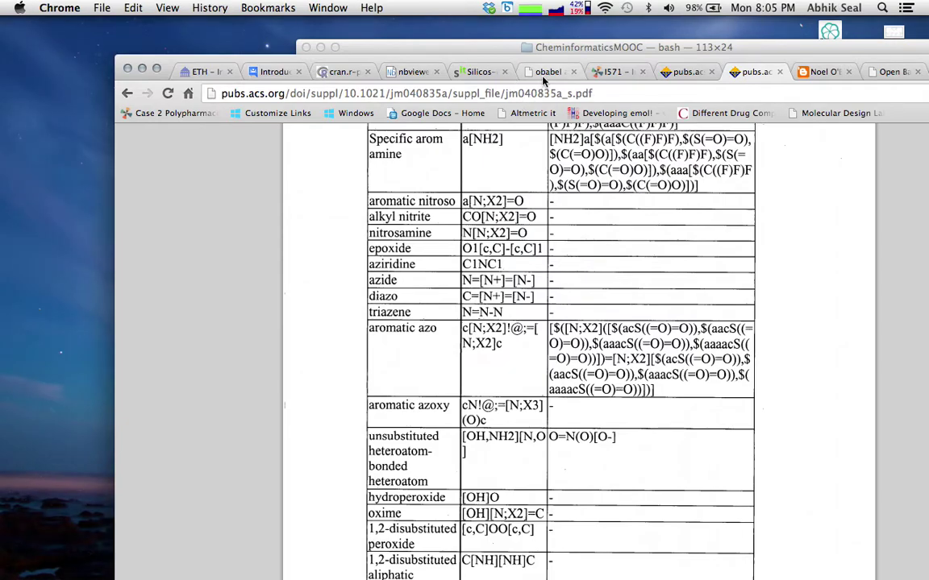
Step: Return to the obabel examples and highlight "obabel mymols.sdf" in the command that selects molecules not containing bromobenzene
left_click(545, 78)
scroll(471, 300, "down", 1)
scroll(471, 300, "down", 4)
scroll(473, 301, "up", 2)
left_click_drag(193, 273, 244, 272)
left_click(283, 269)
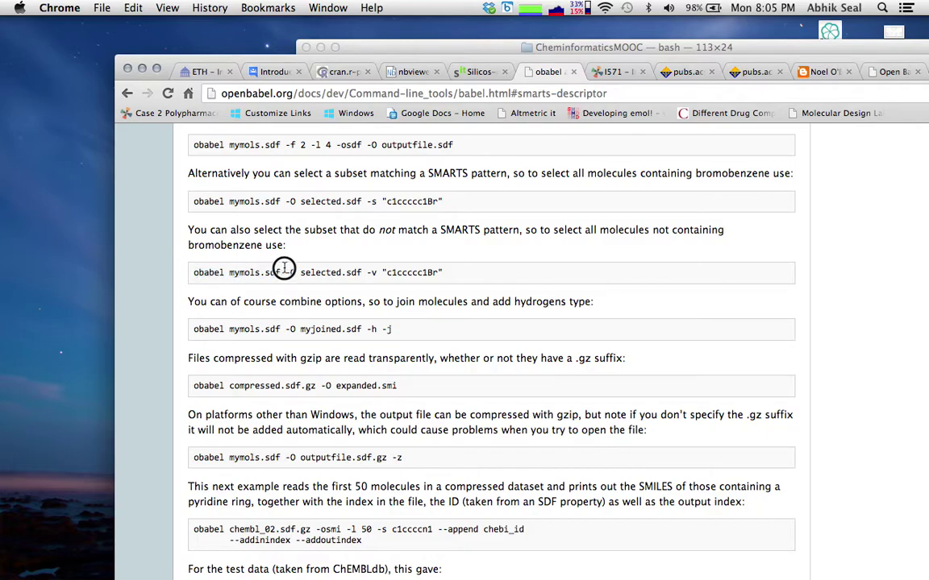
left_click(284, 268, "shift")
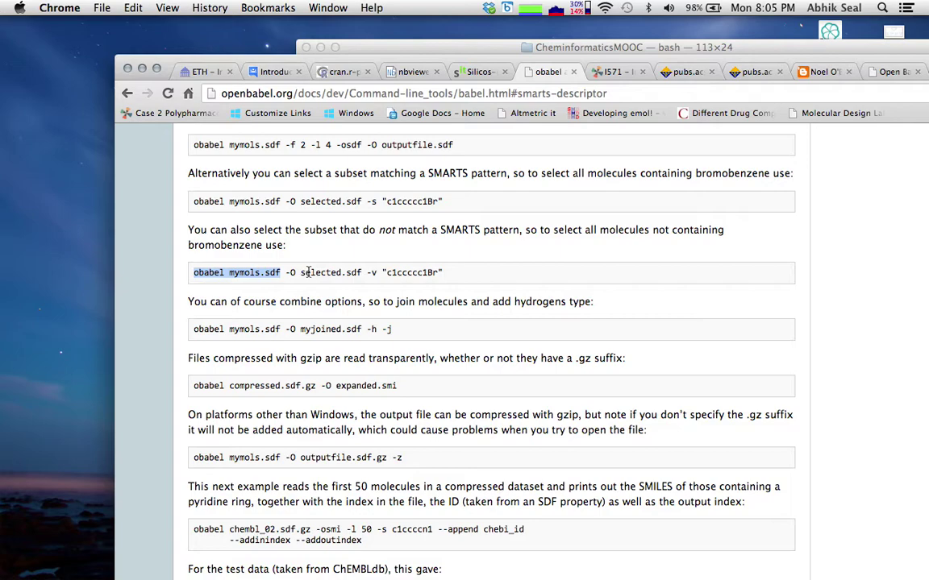
Step: Highlight selected.sdf and the bromobenzene SMARTS in the -v example, and highlight the same SMARTS in the -s example
double_click(306, 270)
left_click_drag(311, 269, 365, 269)
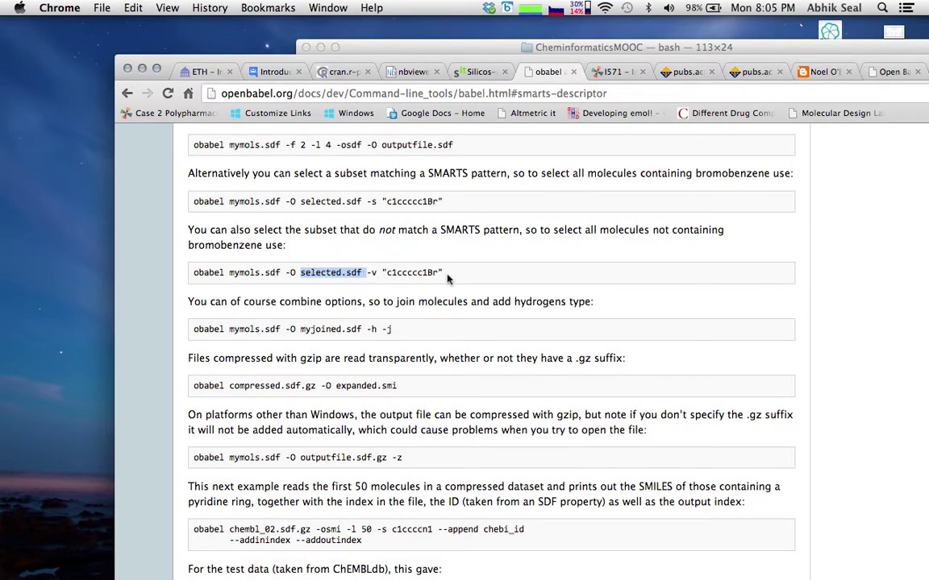
left_click_drag(437, 274, 392, 274)
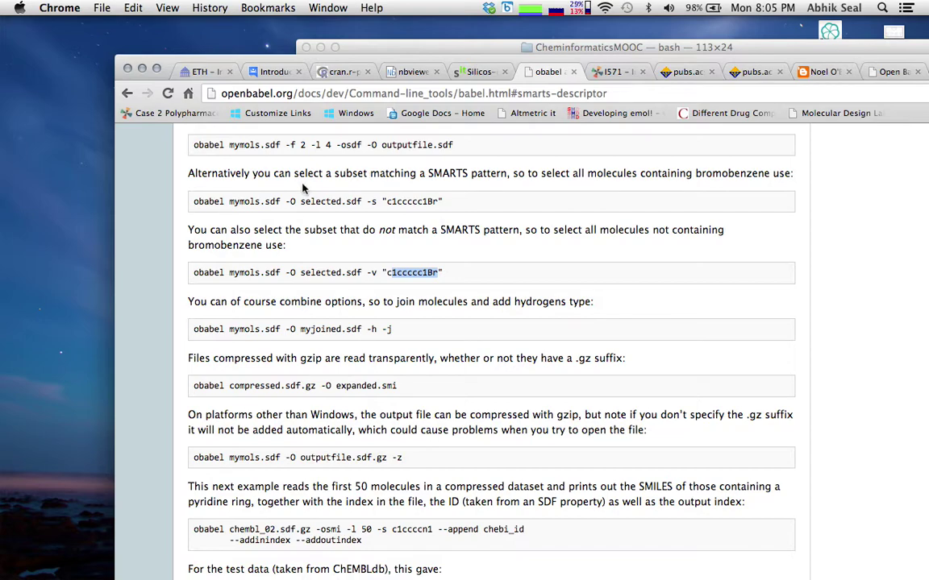
left_click_drag(442, 201, 389, 204)
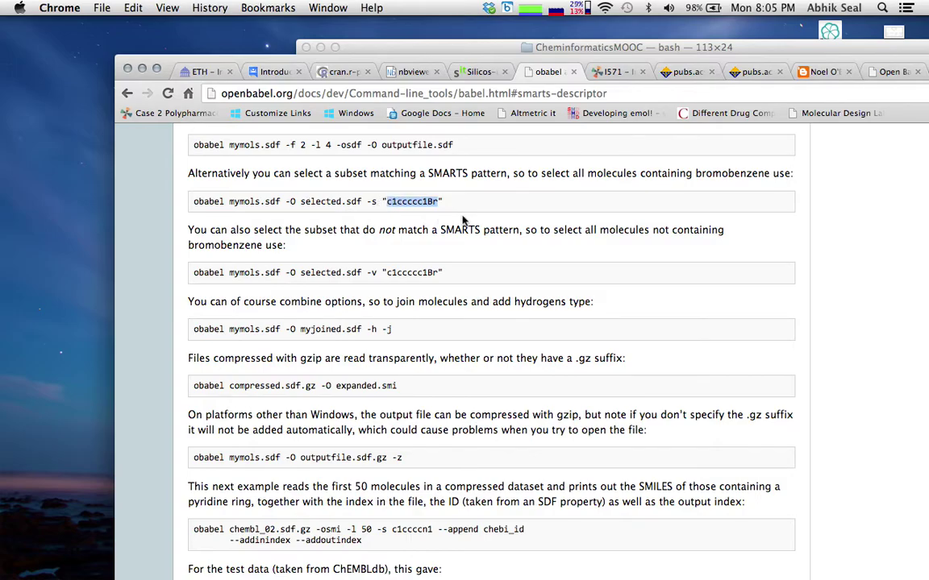
Step: Read on through the obabel documentation to the SMARTS descriptor section of the filter option
scroll(482, 326, "down", 5)
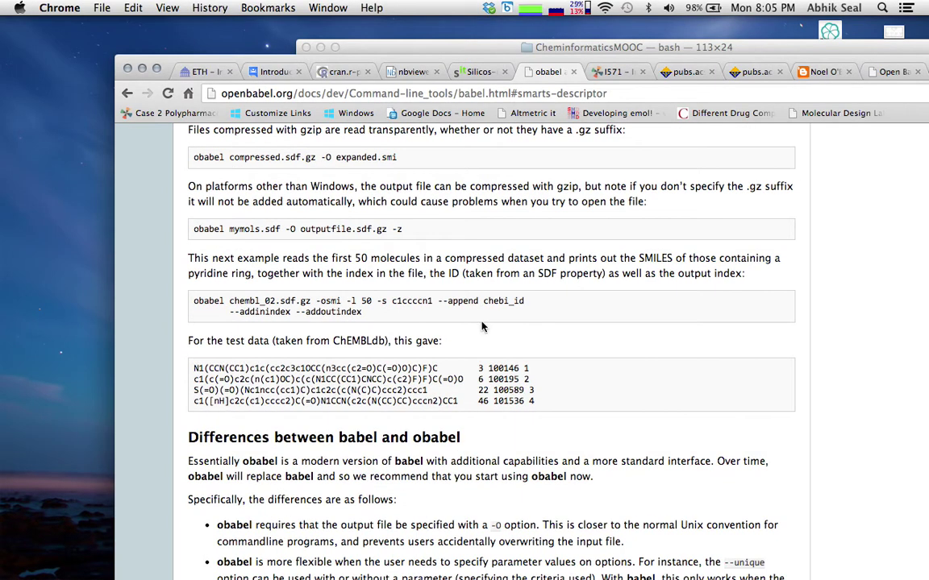
scroll(483, 326, "down", 15)
scroll(482, 326, "up", 8)
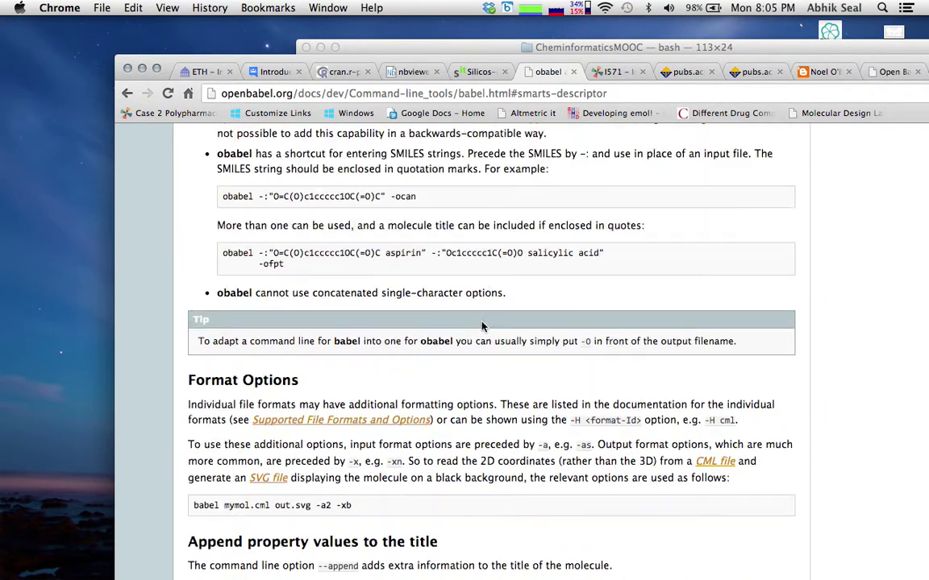
scroll(483, 326, "down", 20)
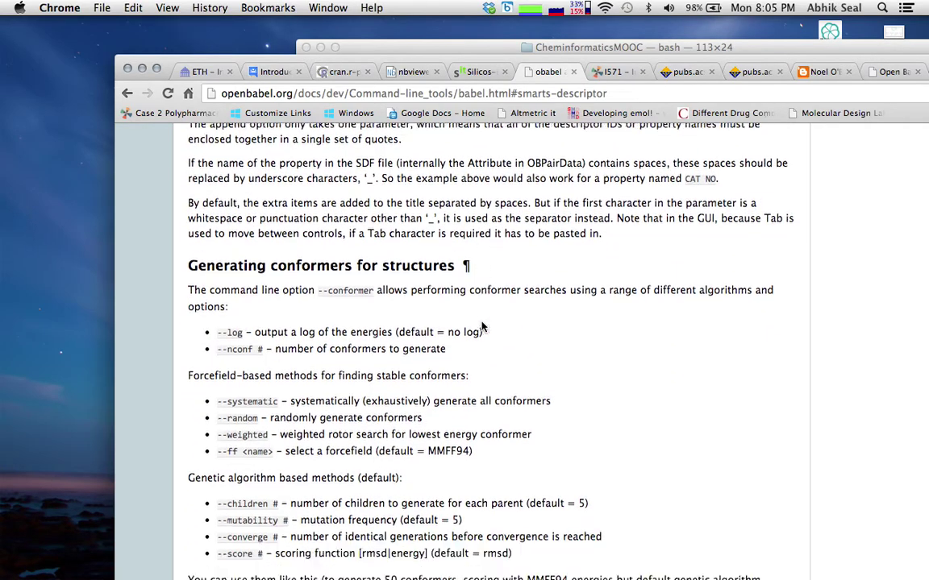
scroll(482, 326, "down", 18)
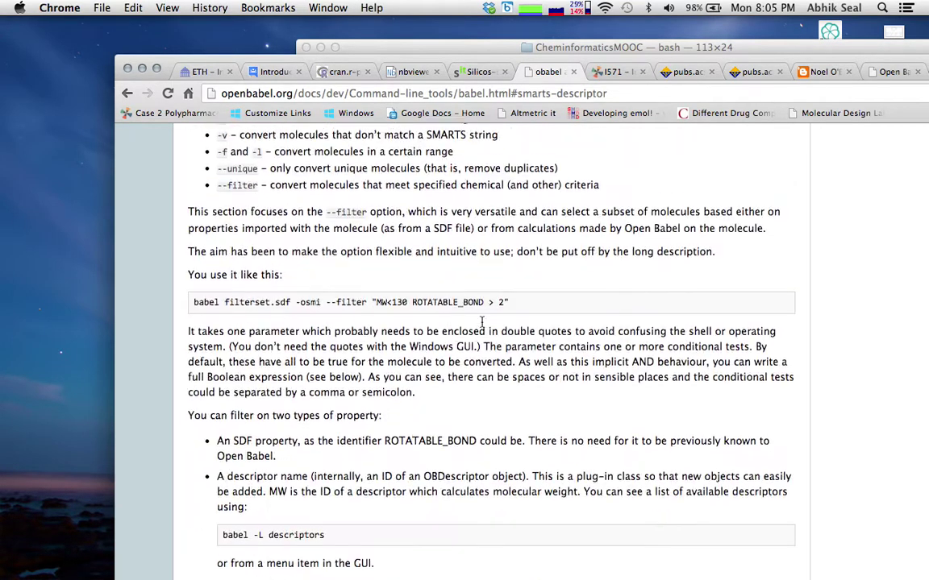
scroll(482, 327, "down", 15)
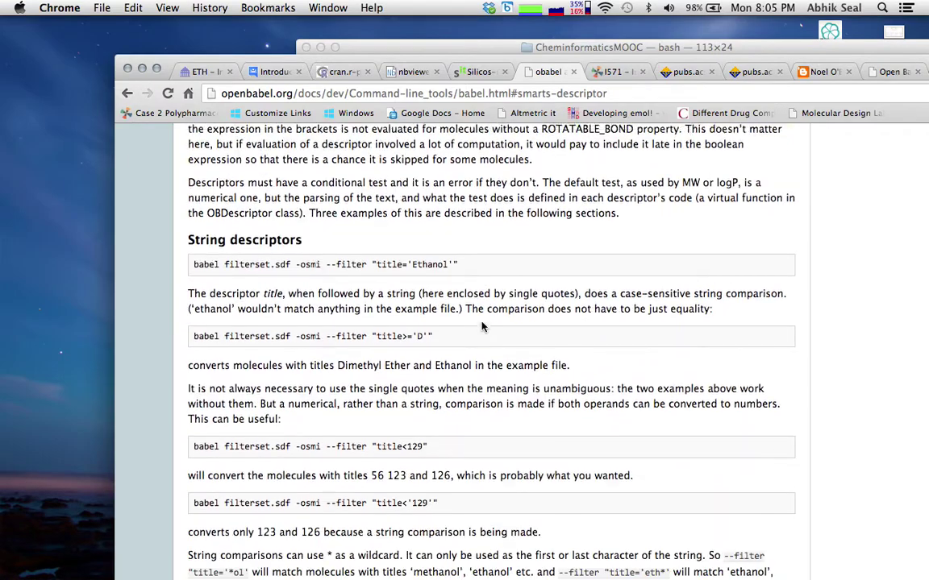
scroll(482, 326, "down", 5)
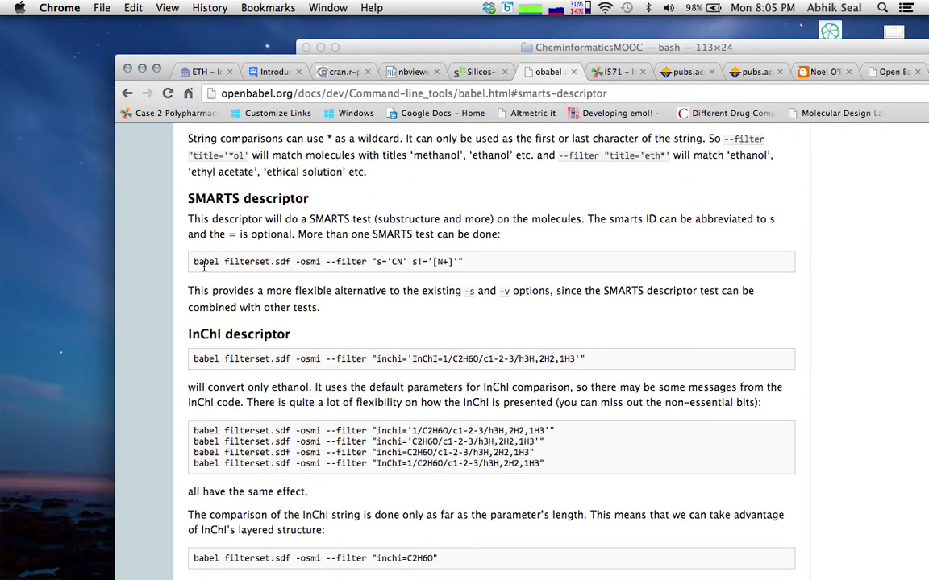
Step: Highlight the SMARTS descriptor example command that filters filterset.sdf, and look over the neighbouring descriptor sections
left_click_drag(194, 262, 403, 262)
left_click(386, 261)
scroll(411, 242, "down", 4)
scroll(451, 404, "up", 5)
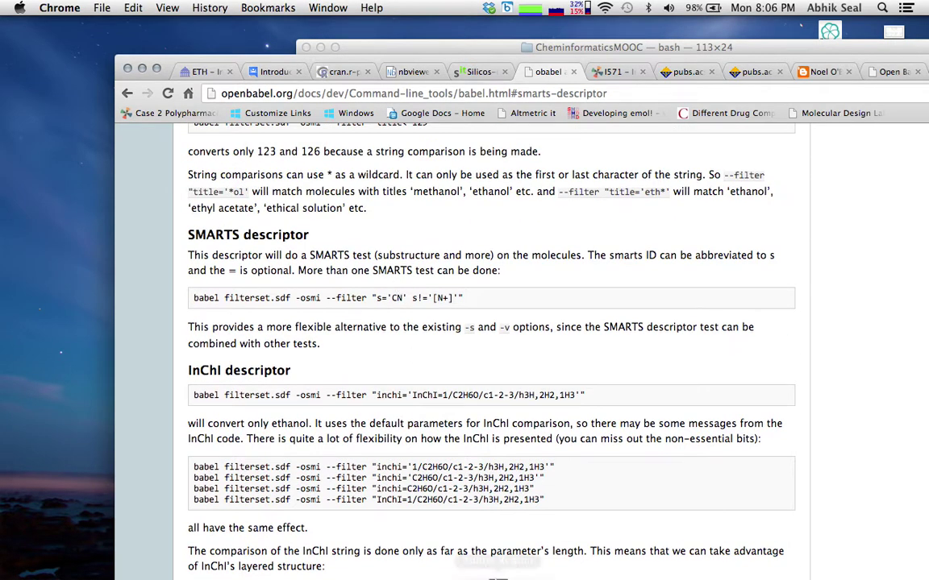
Step: Switch to Terminal and recall the last obabel filter command for 449762.sdf
left_click(521, 561)
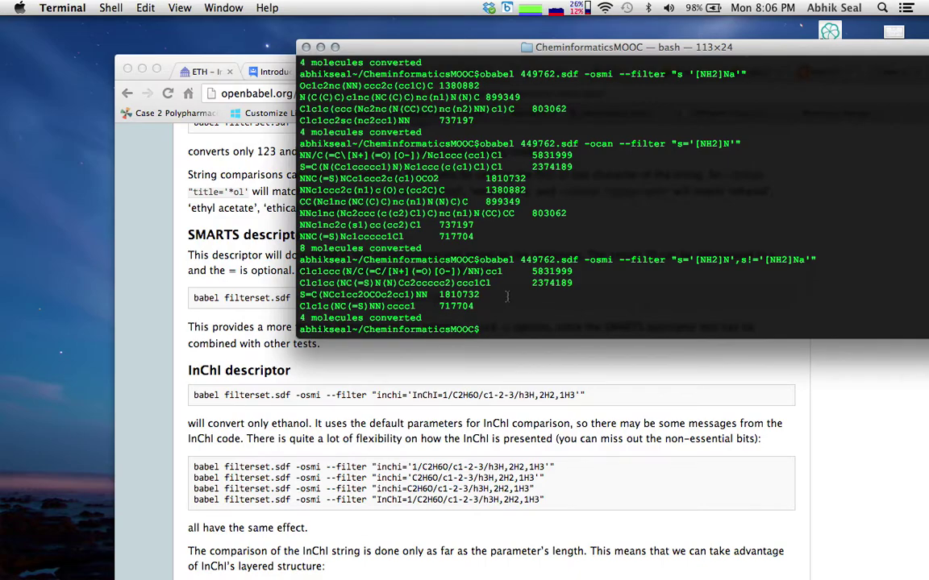
key("Up")
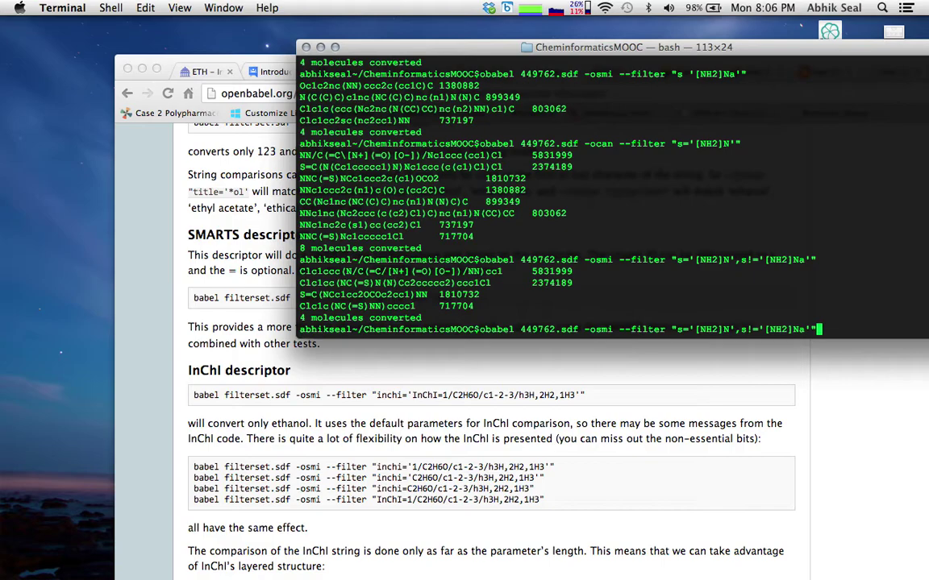
type("-O output.smi")
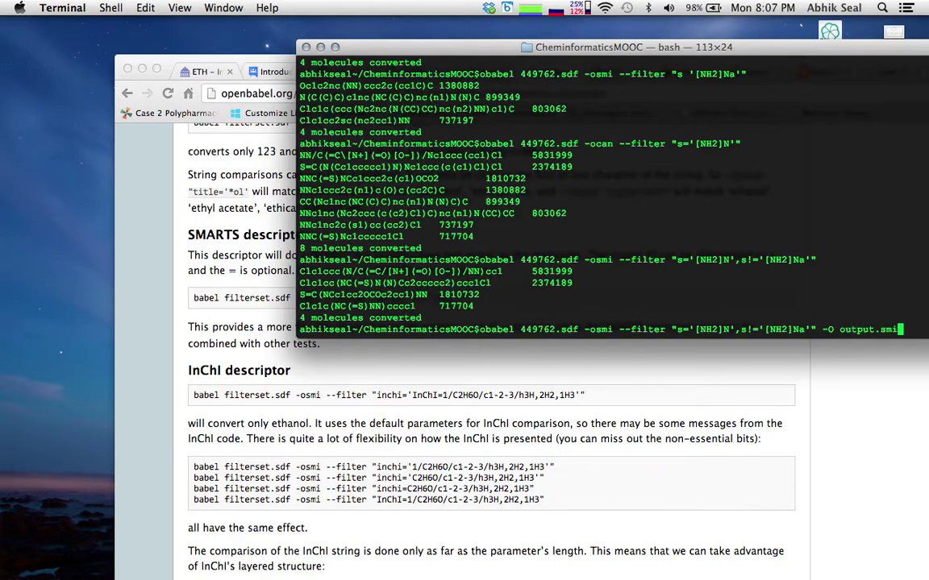
key("BackSpace")
key("Left")
key("Left")
key("Left")
key("Left")
key("Left")
key("Left")
key("Left")
key("Left")
key("Left")
key("Left")
key("Left")
key("Left")
key("Left")
key("Left")
key("Left")
key("Left")
key("Left")
key("Left")
key("Left")
key("Left")
key("Left")
key("Left")
key("Left")
key("Left")
key("Left")
key("Left")
key("Left")
key("Left")
key("Left")
key("Right")
key("Right")
key("Right")
key("Right")
key("Right")
key("Right")
key("Right")
key("Right")
key("Right")
key("Right")
key("Right")
key("Right")
key("Right")
key("Right")
key("Right")
key("Right")
key("Right")
key("Right")
key("Right")
key("Right")
key("Right")
key("Right")
key("Right")
key("Right")
key("Right")
key("Right")
key("Right")
key("Right")
key("Right")
key("Right")
key("Right")
key("Right")
key("Right")
key("Right")
key("Right")
key("Right")
key("Right")
key("Right")
key("Right")
key("Right")
key("Right")
key("Right")
key("Right")
key("Right")
key("Right")
key("Right")
key("Right")
key("Right")
key("Right")
key("Right")
key("Right")
key("Right")
key("Right")
key("Right")
key("Right")
key("BackSpace")
key("BackSpace")
key("BackSpace")
key("BackSpace")
key("BackSpace")
key("BackSpace")
key("BackSpace")
key("BackSpace")
key("BackSpace")
key("BackSpace")
key("BackSpace")
key("BackSpace")
key("BackSpace")
key("BackSpace")
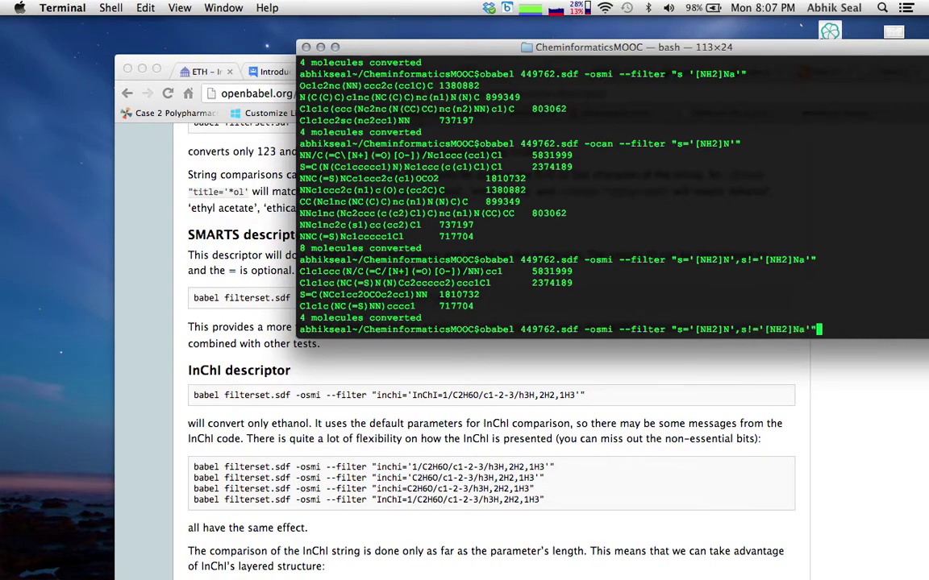
Step: Run obabel 449762.sdf -osmi --filter "s='[NH2]N',s!='[NH2]Na'", and highlight the first two compound IDs in the output
key("Return")
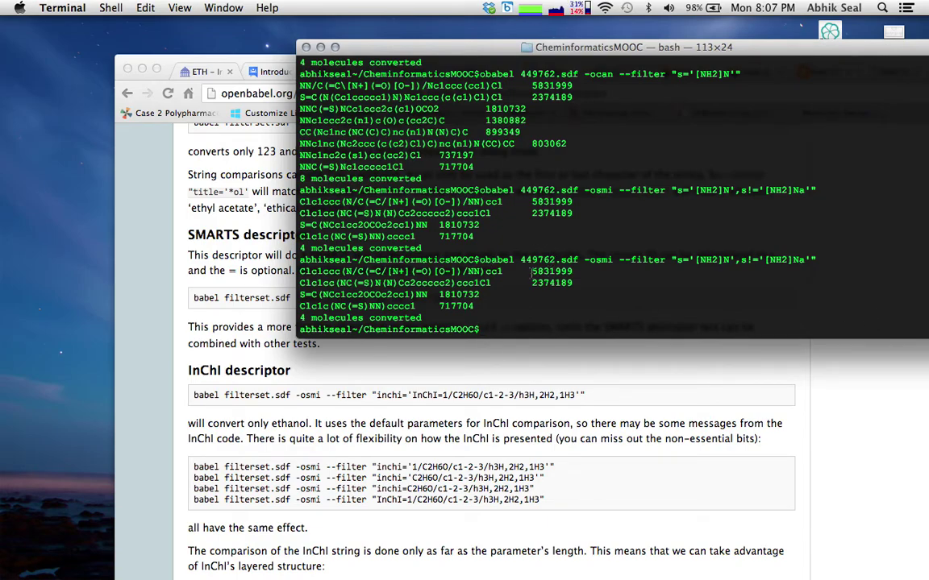
left_click_drag(531, 274, 572, 284)
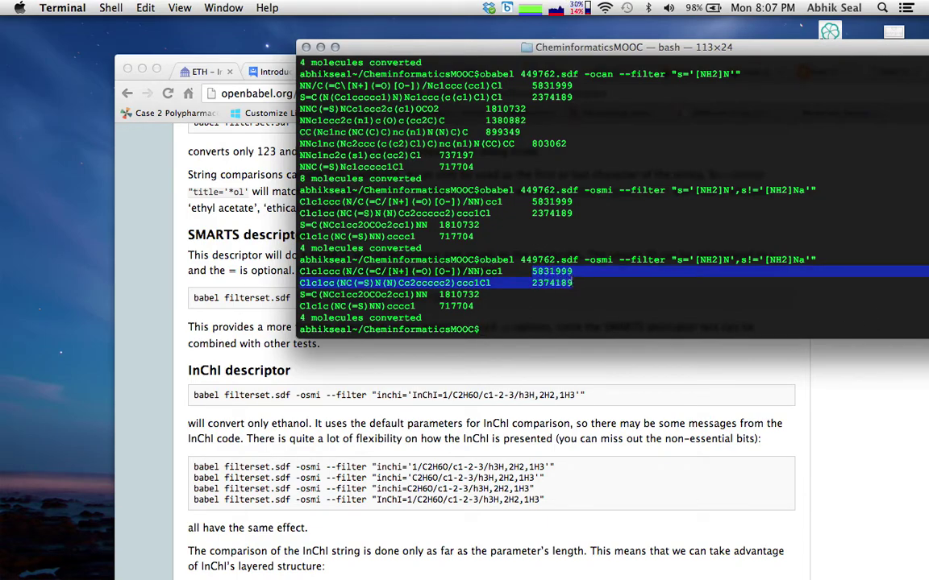
left_click(488, 313)
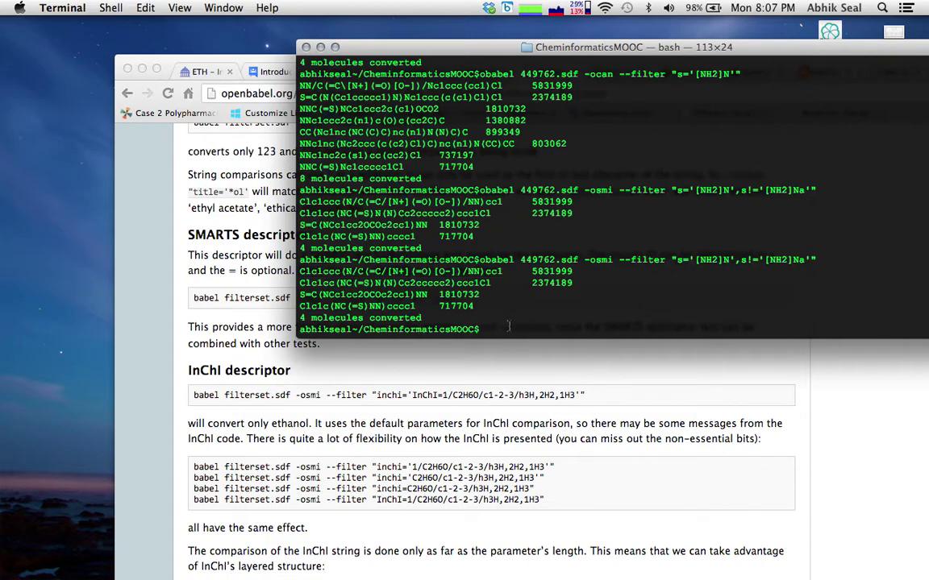
Step: Rerun the obabel filter on 449762.sdf with both SMARTS included, as "s='[NH2]N',s='[NH2]Na'"
key("Up")
key("Left")
key("Left")
key("Left")
key("Left")
key("Left")
key("Left")
key("Left")
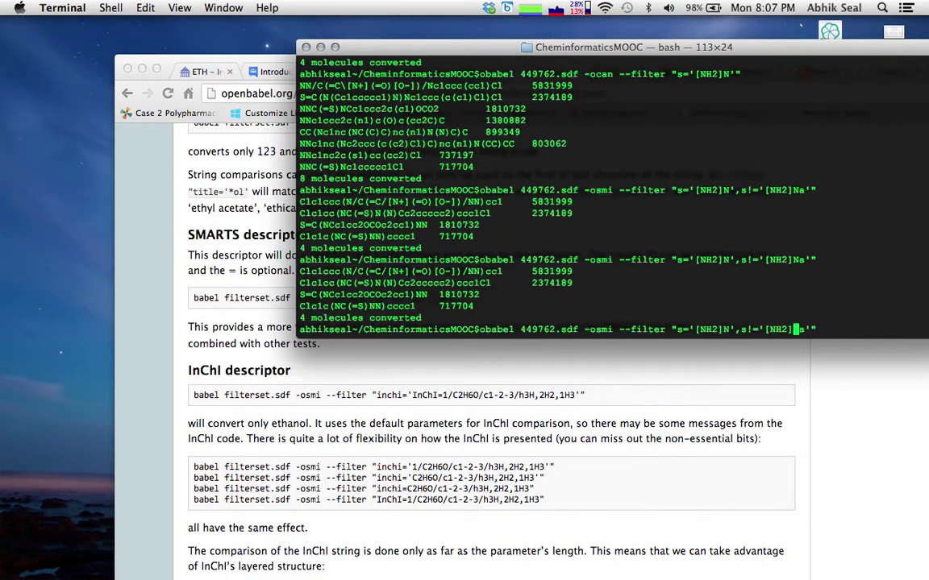
key("Left")
key("Left")
key("Left")
key("Left")
key("BackSpace")
key("Right")
key("Right")
key("Right")
key("Right")
key("Right")
key("Right")
key("Right")
key("Right")
key("Right")
key("Right")
key("Right")
key("Return")
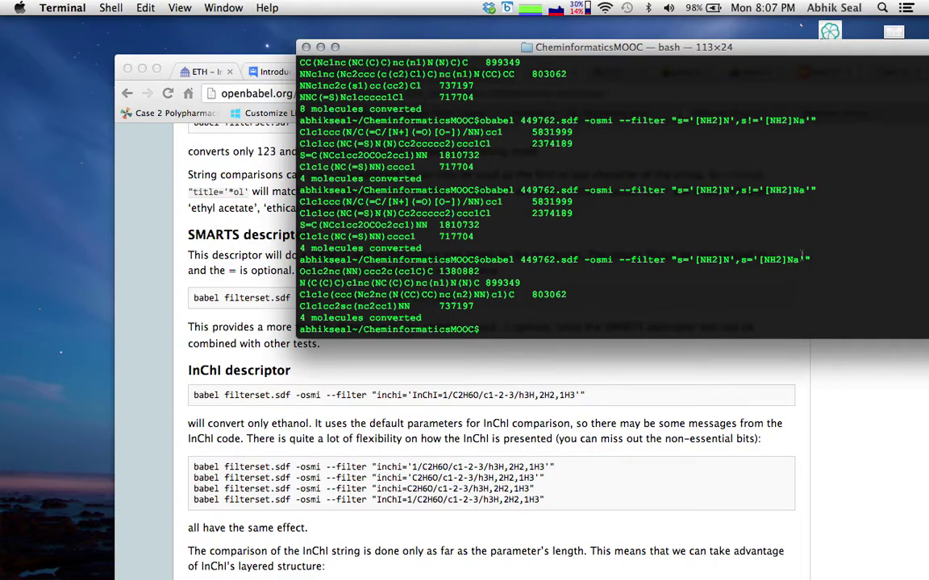
Step: Remove the first SMARTS from the recalled command and run obabel 449762.sdf -osmi --filter "s='[NH2]Na'"
key("Up")
key("Left")
key("Left")
key("Left")
key("Left")
key("Left")
key("Left")
key("Left")
key("Left")
key("Left")
key("Left")
key("Left")
key("Left")
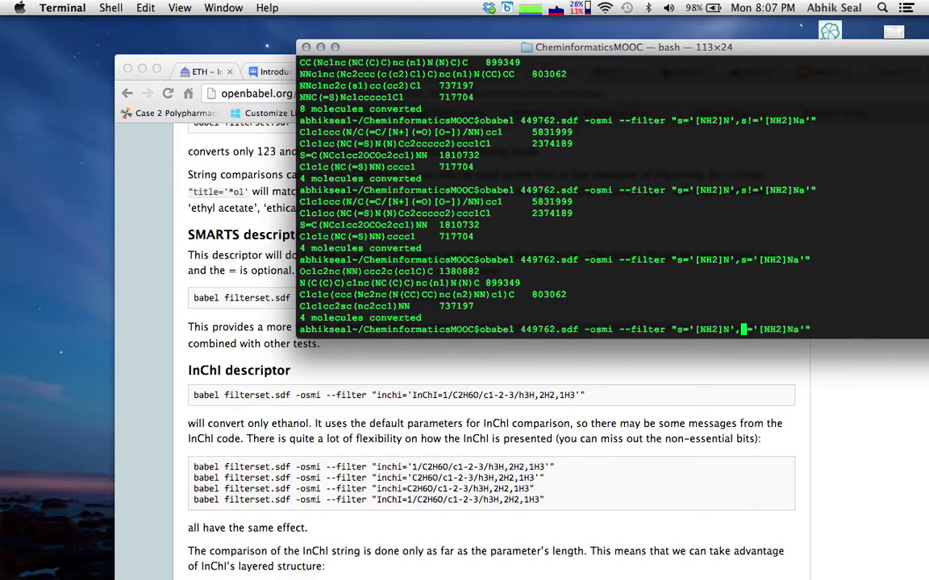
key("BackSpace")
key("BackSpace")
key("BackSpace")
key("BackSpace")
key("BackSpace")
key("BackSpace")
key("BackSpace")
key("BackSpace")
key("BackSpace")
key("BackSpace")
key("BackSpace")
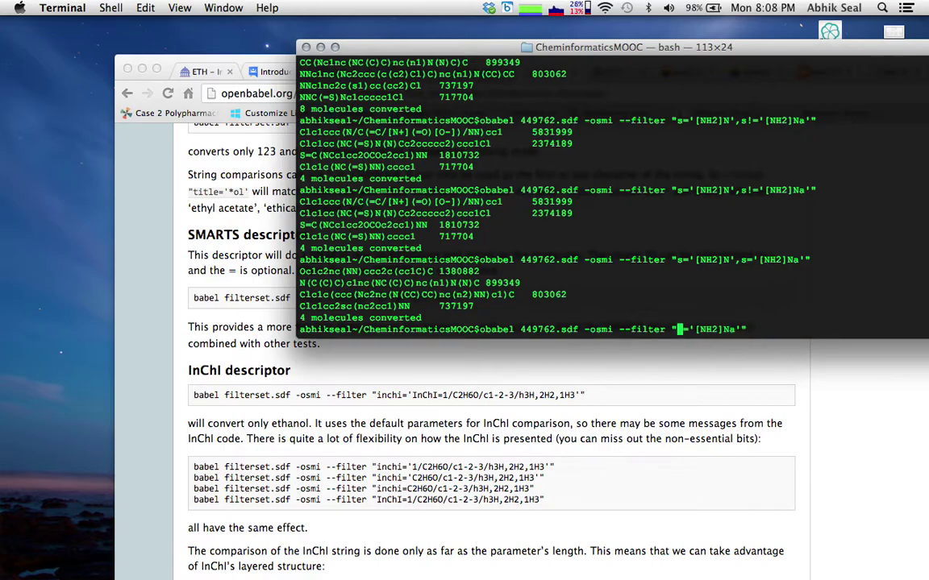
key("Right")
key("Right")
key("Right")
key("Right")
key("Right")
key("Right")
key("Right")
key("Right")
key("Right")
key("Right")
key("Right")
key("Return")
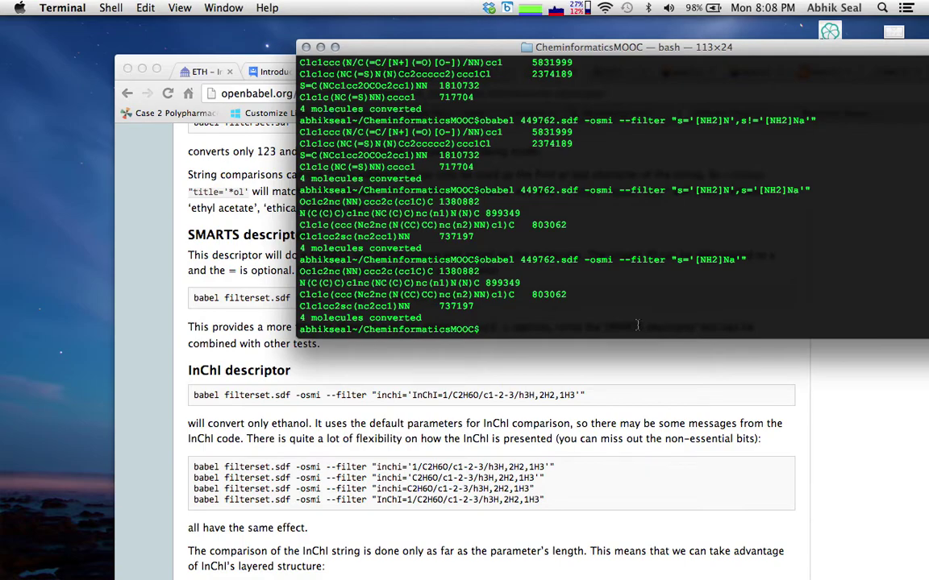
Step: Rerun the "s='[NH2]Na'" filter command with -O output.smi added to save the matching compounds to a file
key("Up")
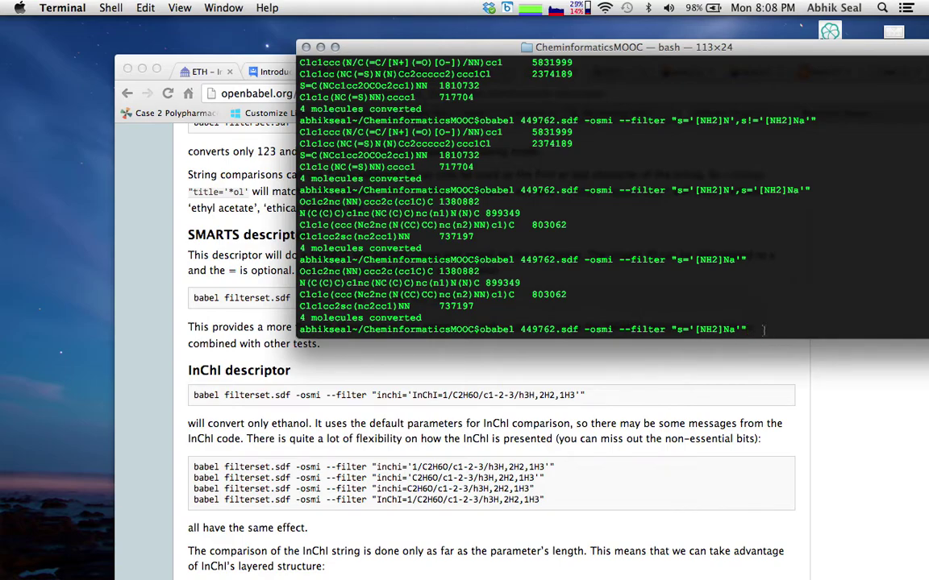
key("Left")
key("Left")
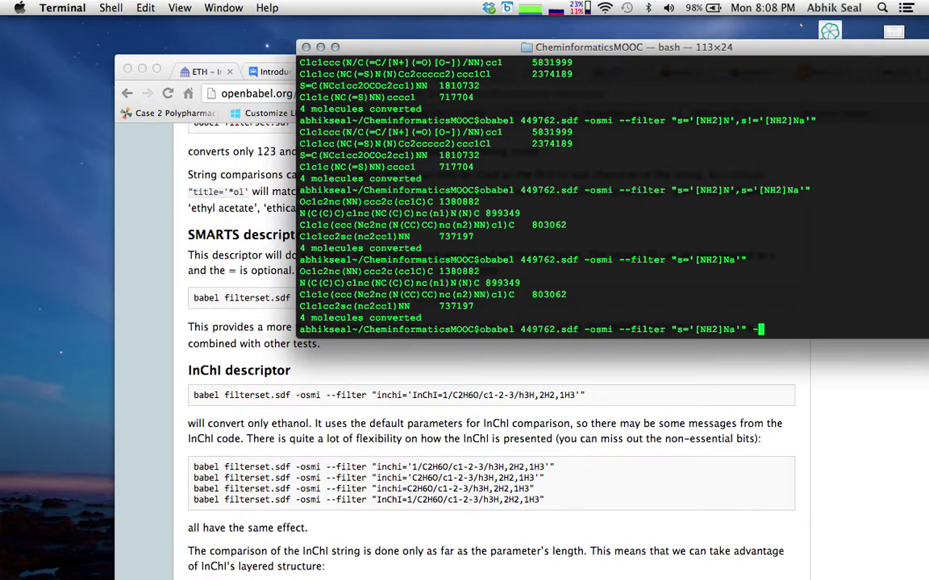
type("O ca")
key("BackSpace")
type("outo")
key("BackSpace")
type("put.smi")
key("Return")
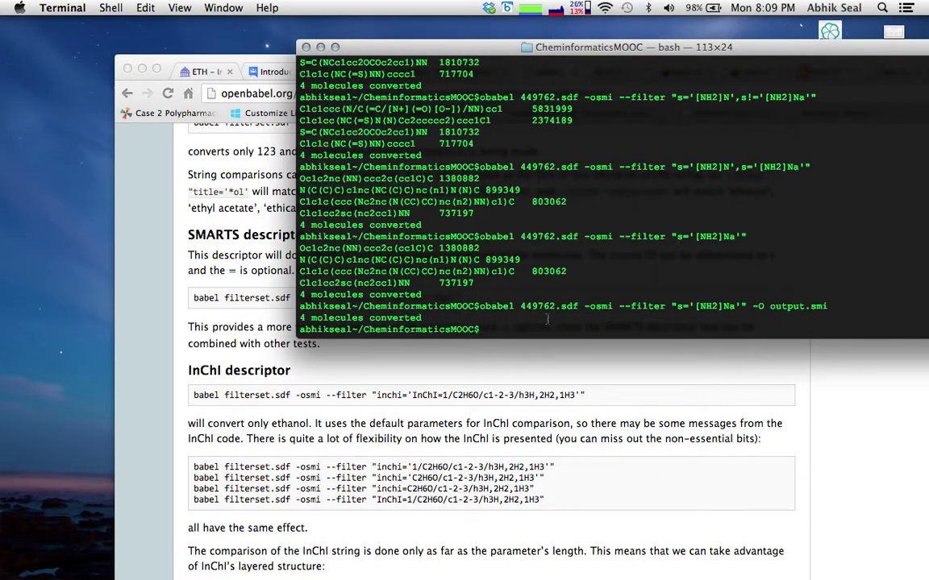
Step: Minimise the Terminal and browser windows to clear the desktop
mouse_move(234, 569)
left_click(320, 47)
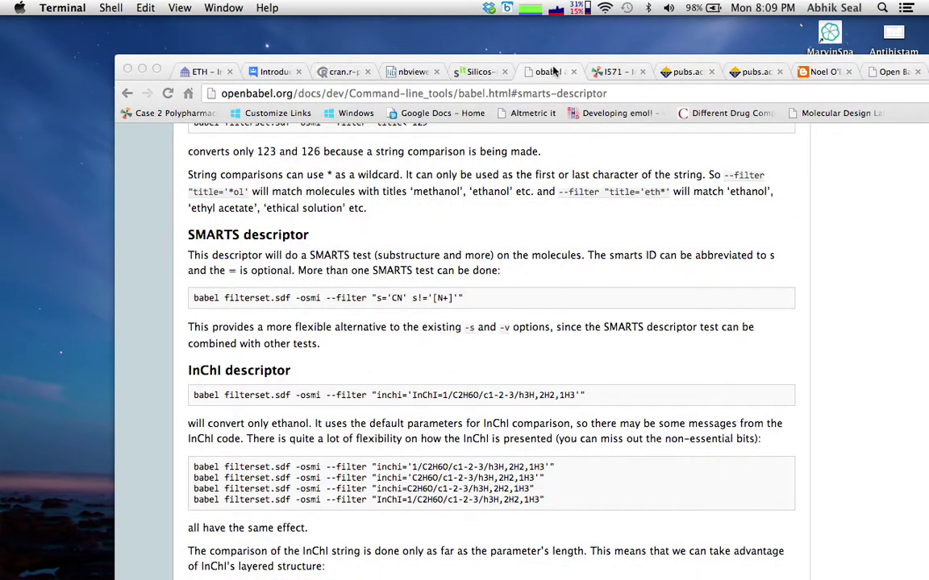
left_click_drag(395, 65, 473, 38)
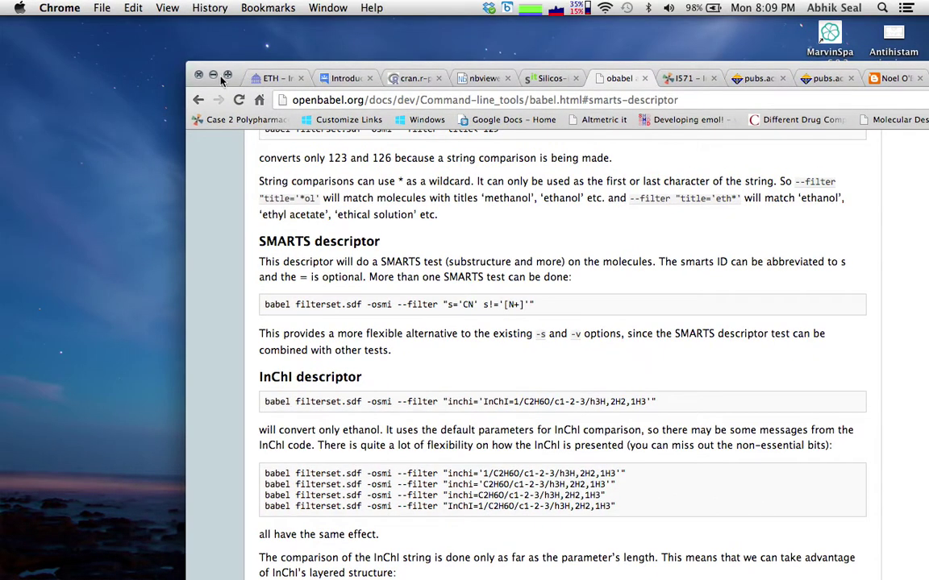
key("super+m")
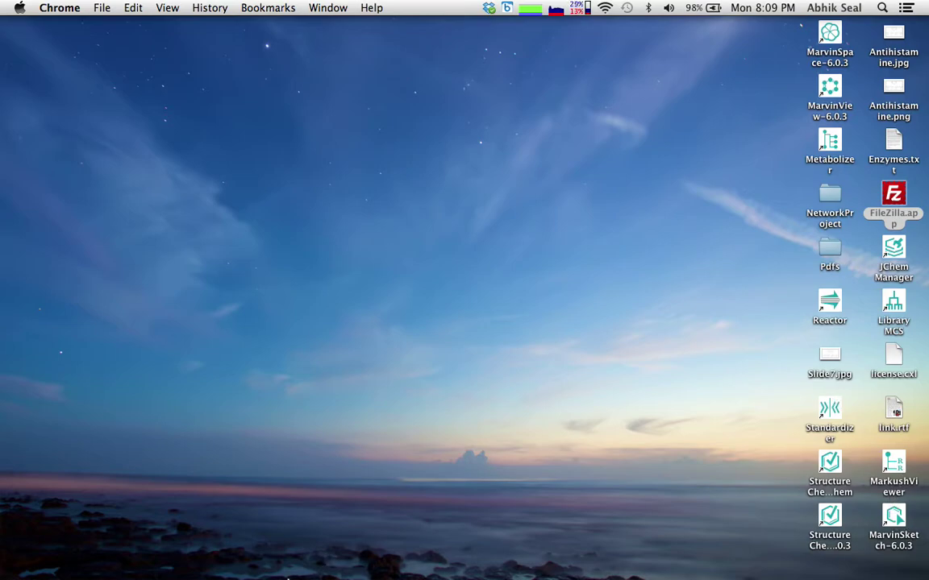
Step: Switch to Finder, reposition its window and browse the Downloads folder
mouse_move(266, 556)
left_click(181, 550)
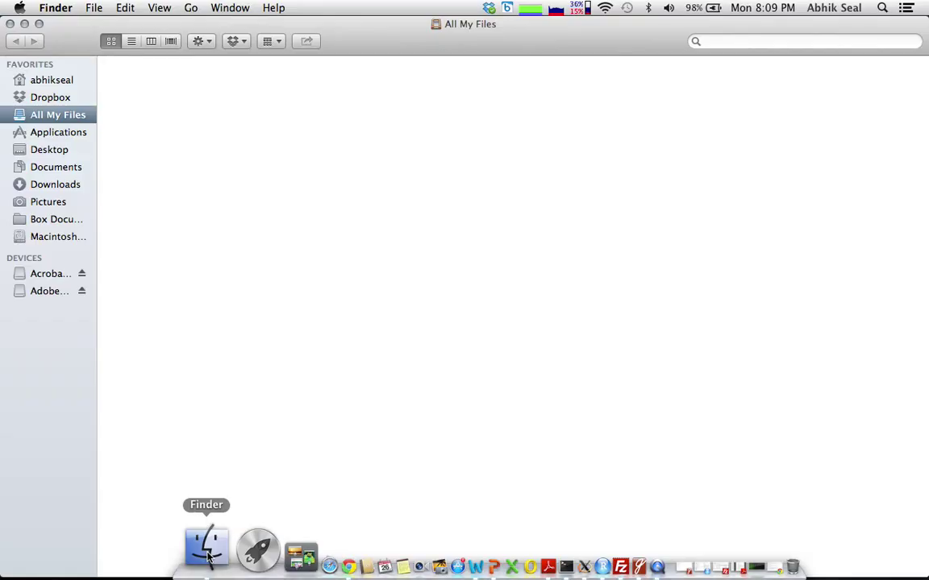
left_click_drag(277, 35, 463, 131)
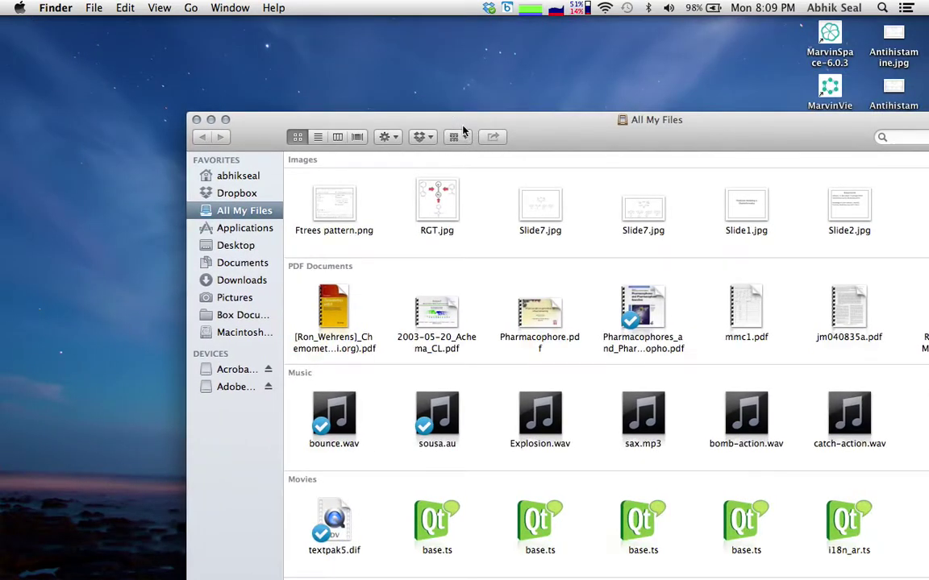
left_click(253, 230)
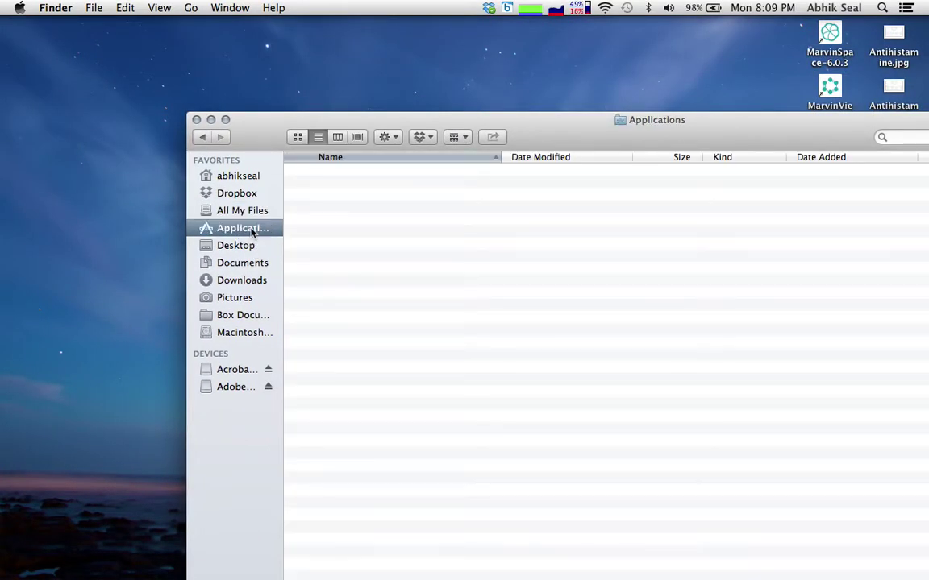
left_click(242, 281)
scroll(396, 213, "up", 10)
scroll(396, 211, "up", 12)
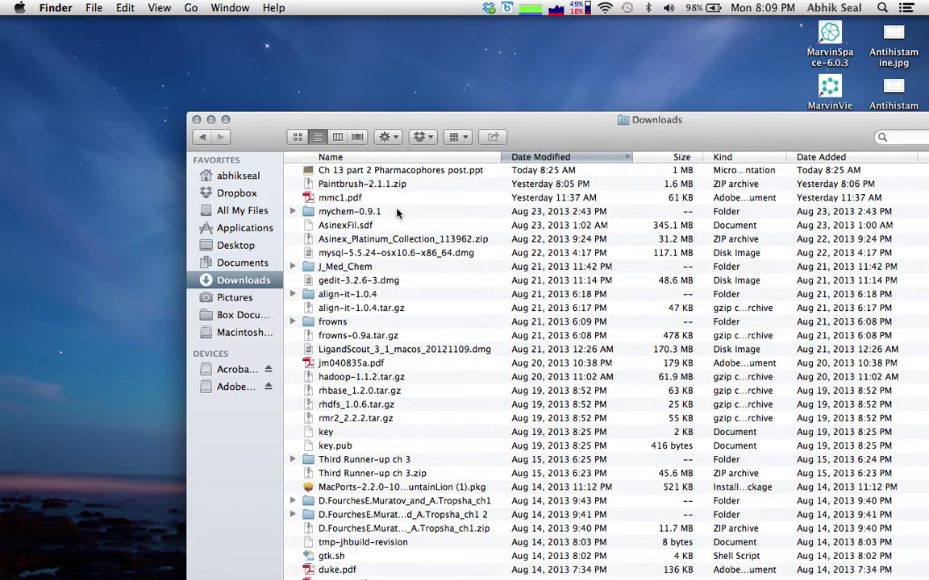
Step: Sort the Downloads folder by size, launch instantjchem 3.app and minimise the Finder window
left_click(328, 155)
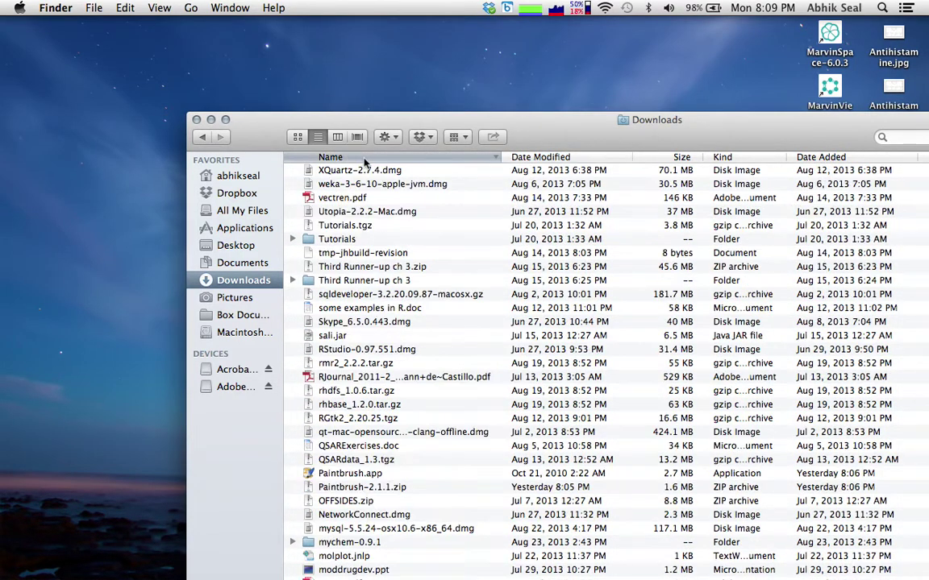
left_click(523, 158)
left_click(677, 157)
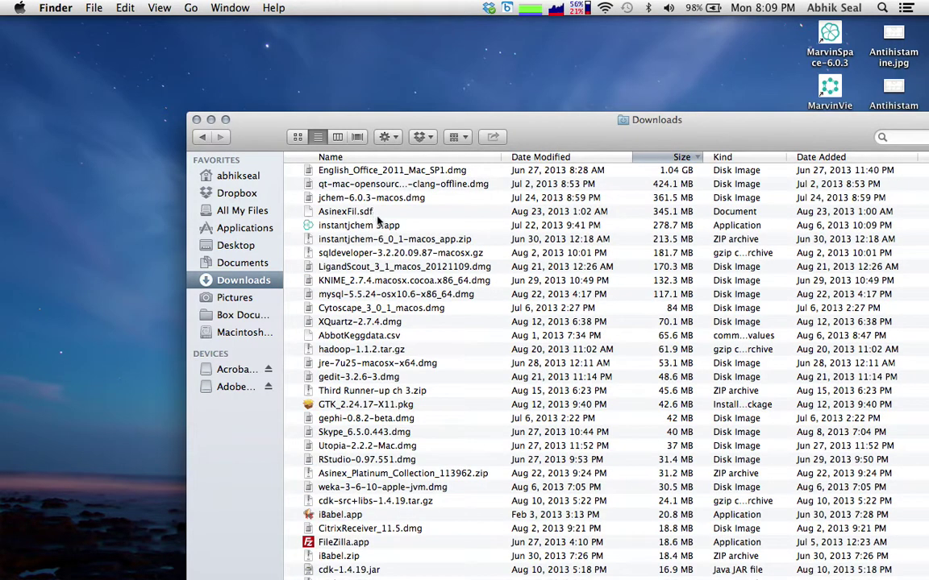
left_click(371, 227)
left_click(211, 120)
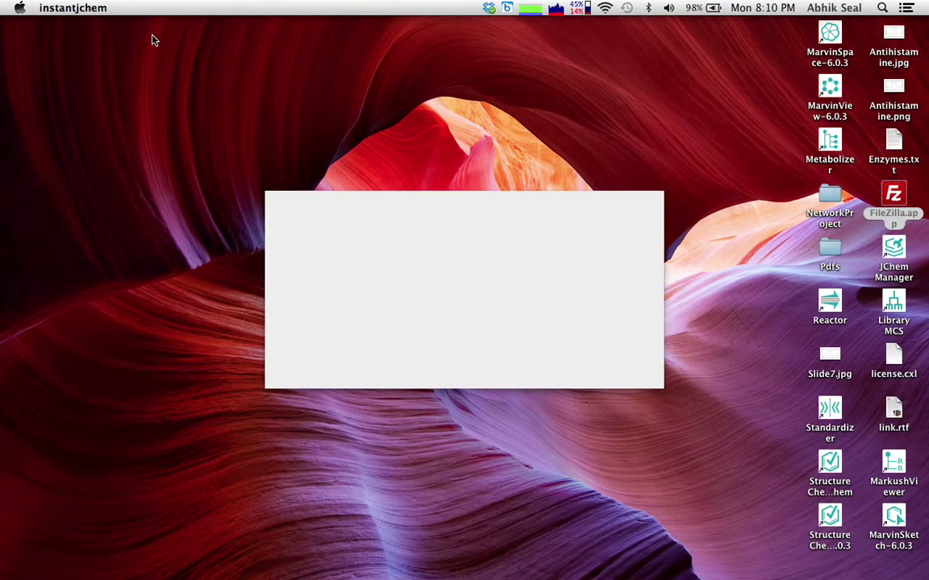
Step: Reposition the Instant JChem window and close the application
left_click(158, 23)
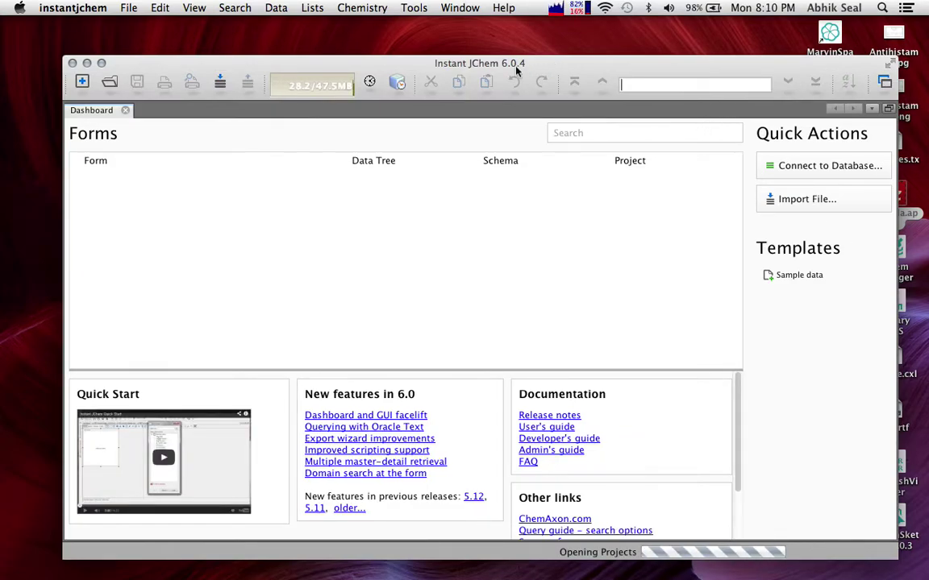
left_click_drag(534, 58, 607, 124)
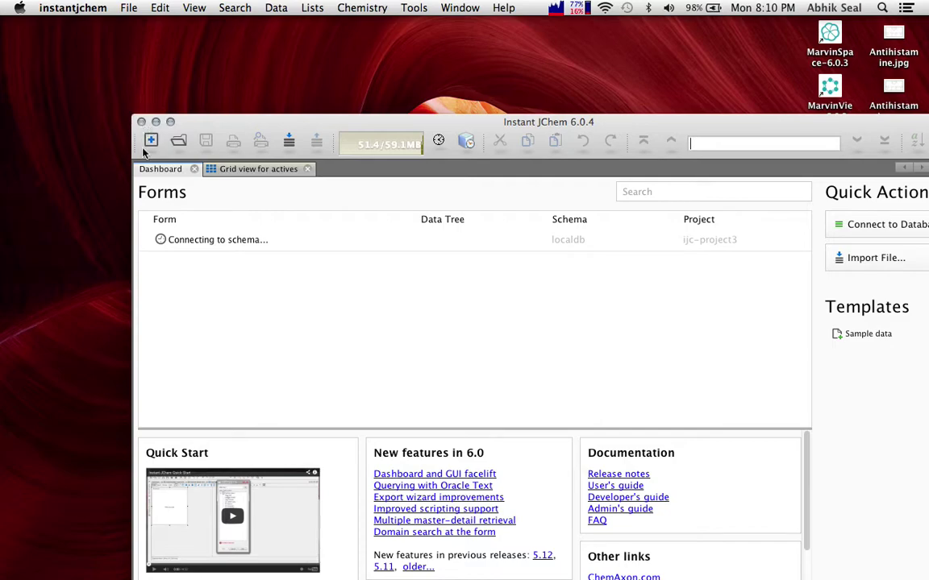
left_click(141, 122)
left_click(142, 121)
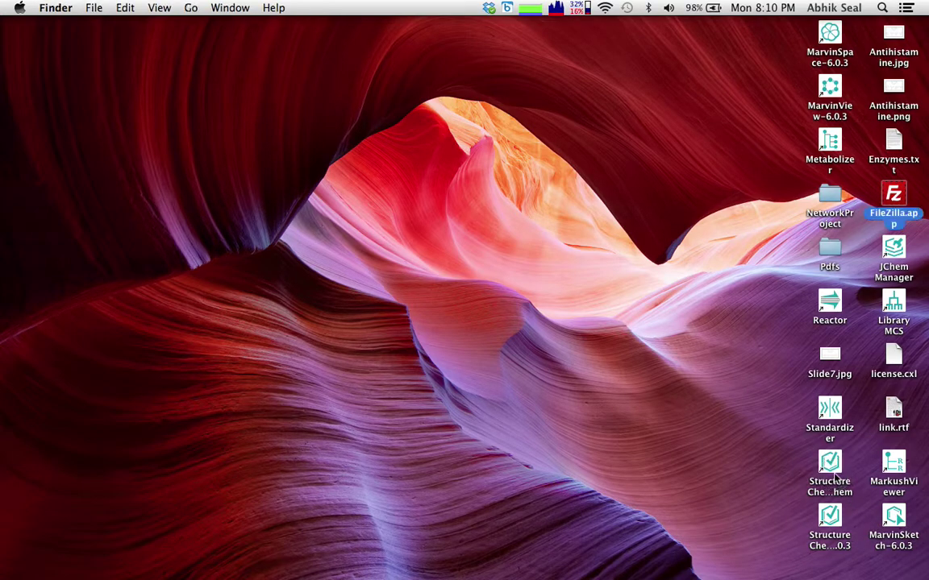
Step: Bring back the Finder window and open the CheminformaticsMOOC folder in the home folder
left_click(900, 524)
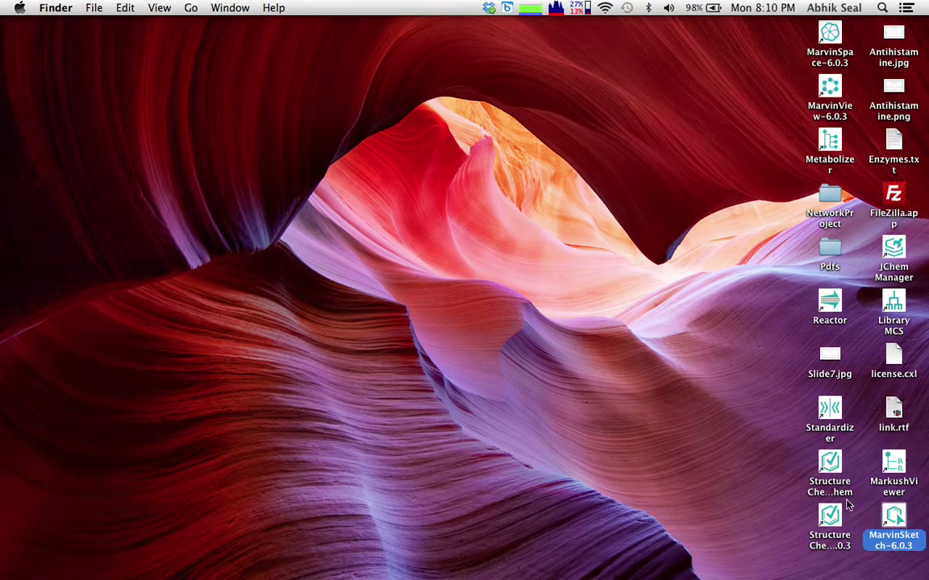
mouse_move(304, 574)
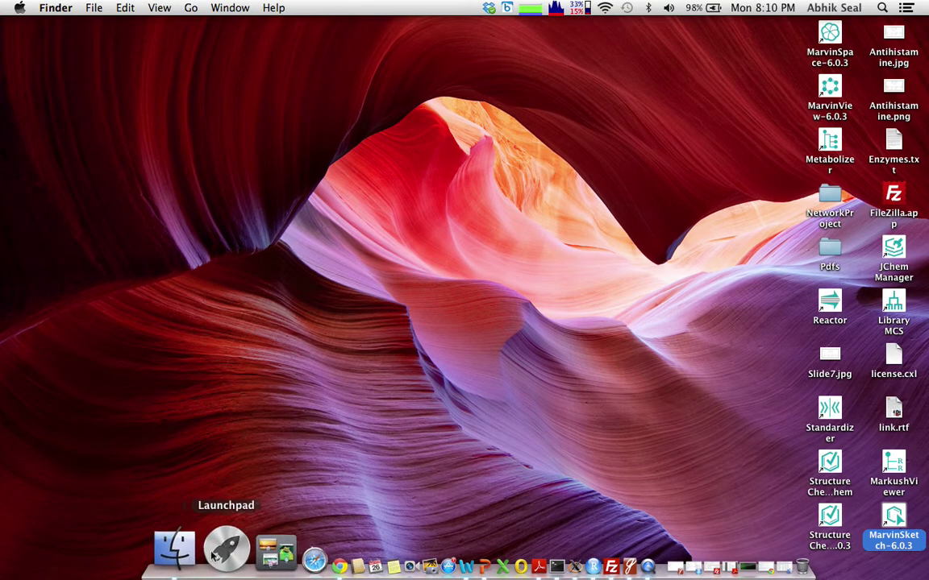
left_click(175, 550)
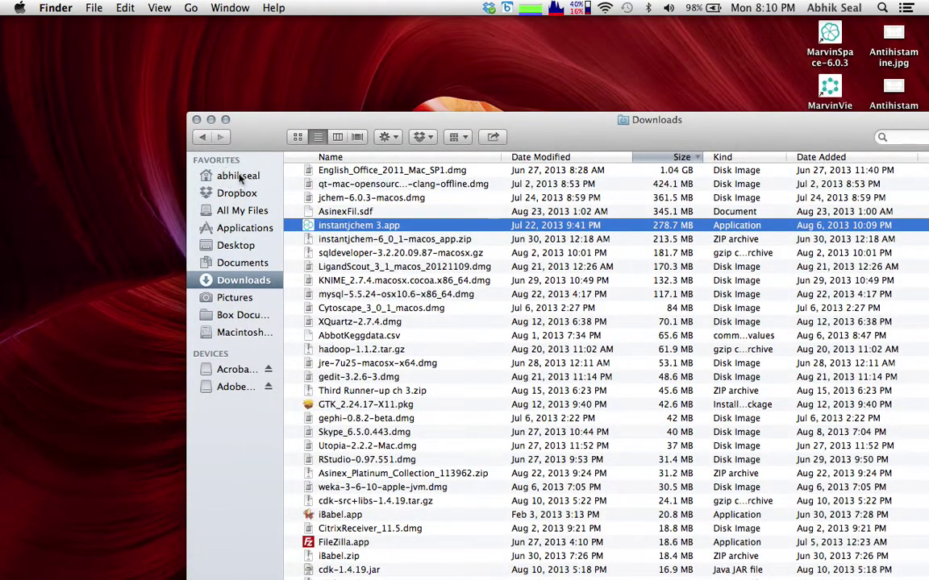
left_click(238, 177)
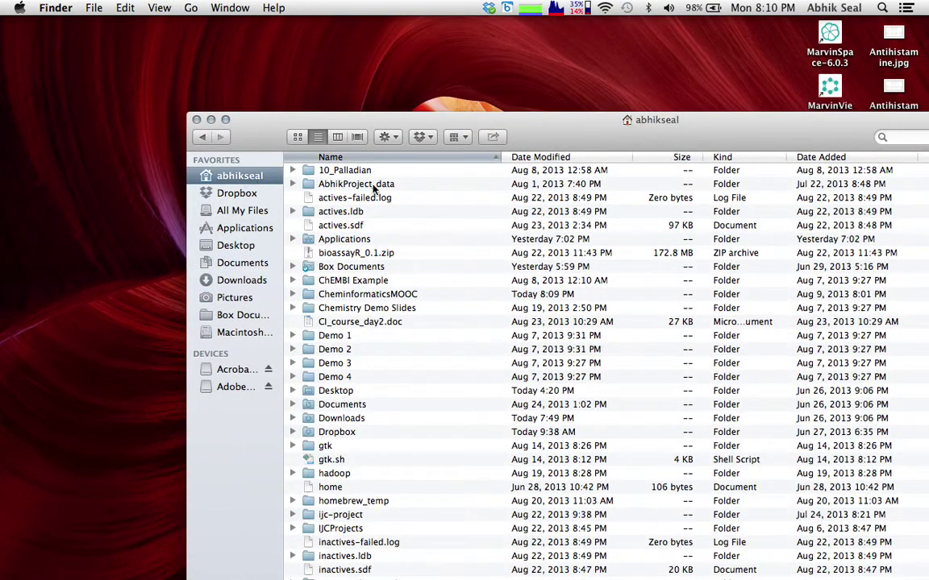
double_click(370, 297)
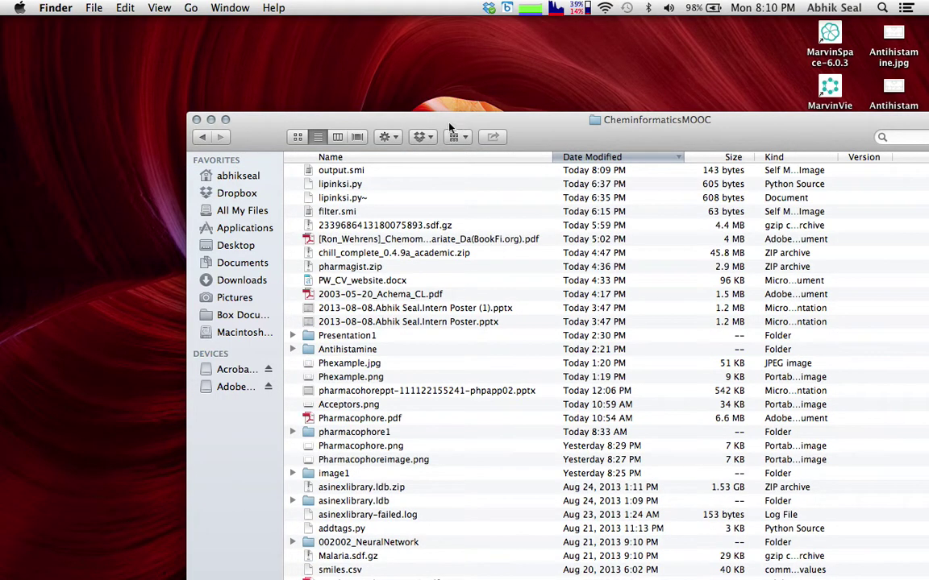
Step: Bring up the application chooser for opening output.smi with another program
left_click(322, 170)
right_click(350, 170)
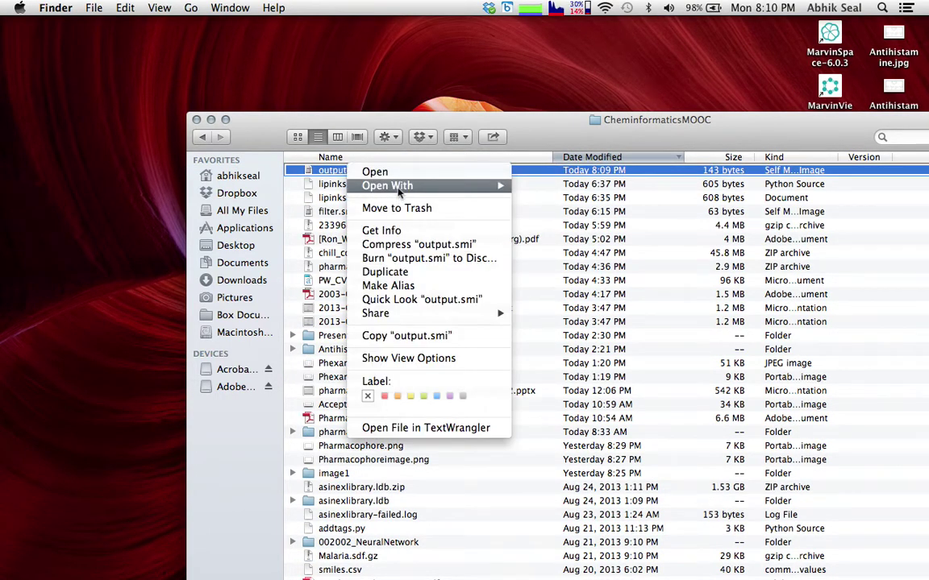
mouse_move(498, 187)
left_click(557, 323)
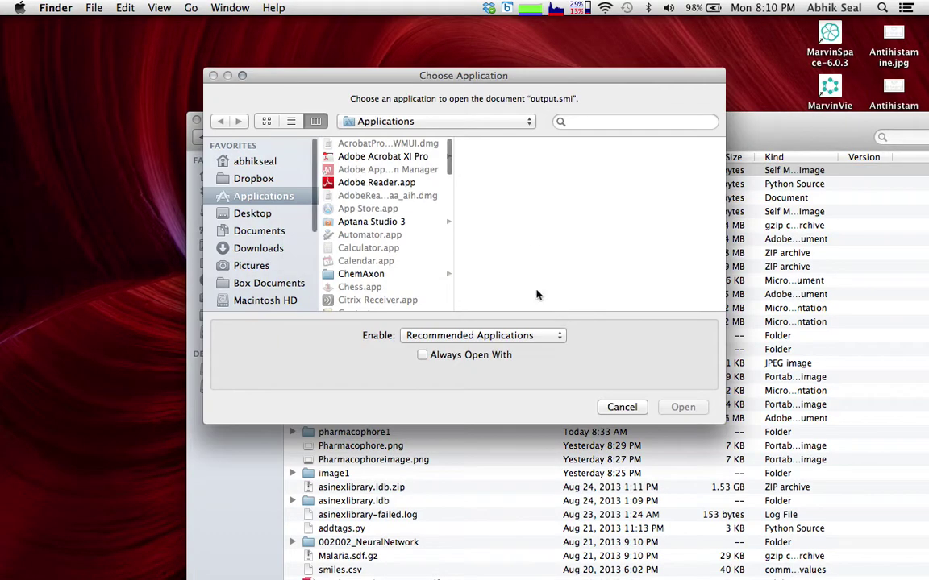
Step: Browse to the MarvinBeans folder inside ChemAxon and allow all applications to be chosen
scroll(354, 218, "down", 2)
left_click(371, 240)
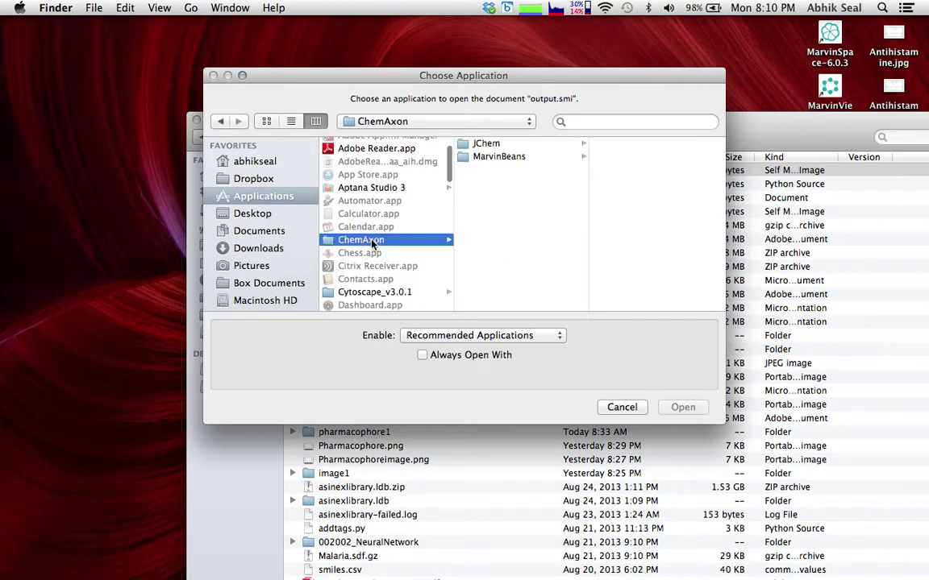
left_click(500, 157)
scroll(592, 211, "down", 3)
scroll(597, 209, "down", 2)
left_click(535, 335)
left_click(516, 353)
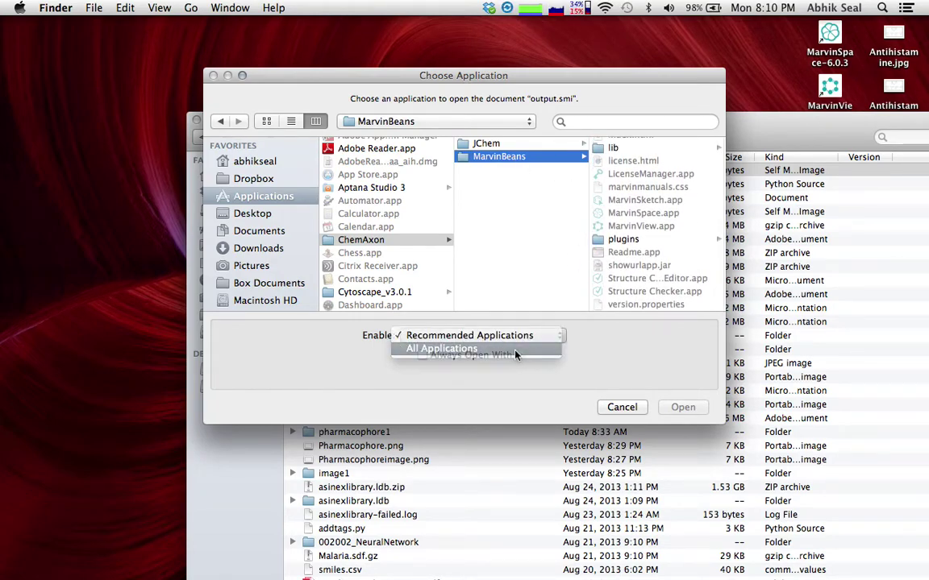
scroll(637, 222, "down", 5)
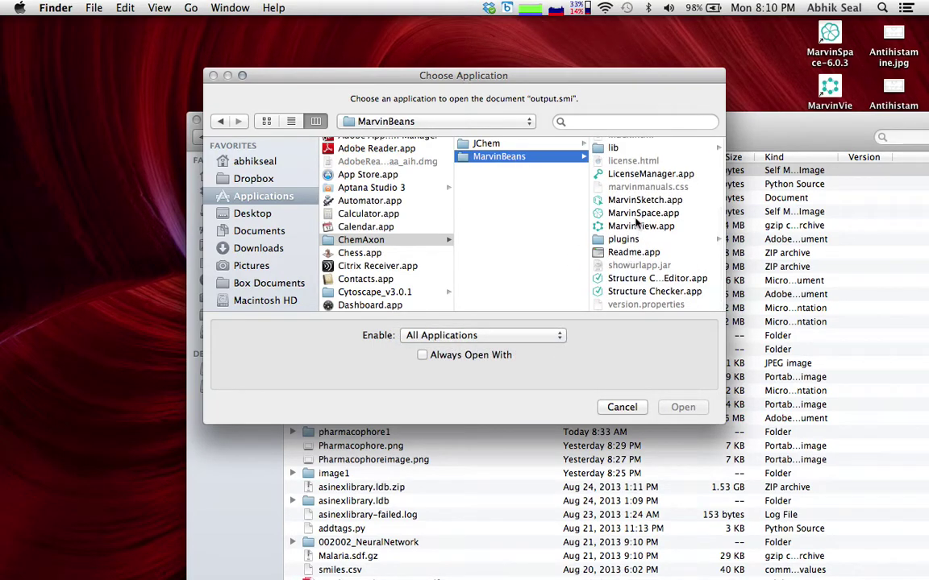
Step: Open output.smi with MarvinView.app, then enlarge and reposition the window showing the structures
left_click(634, 214)
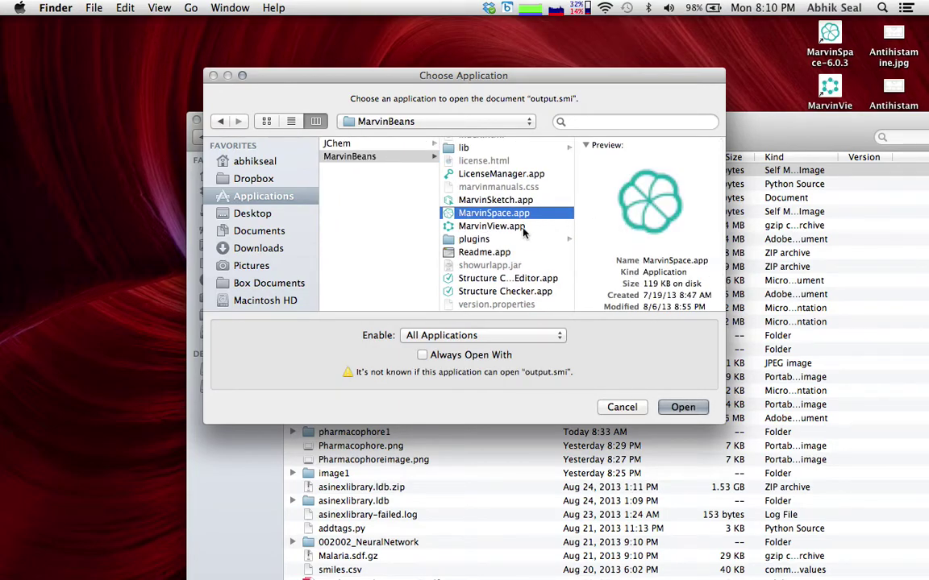
left_click(522, 229)
left_click(683, 407)
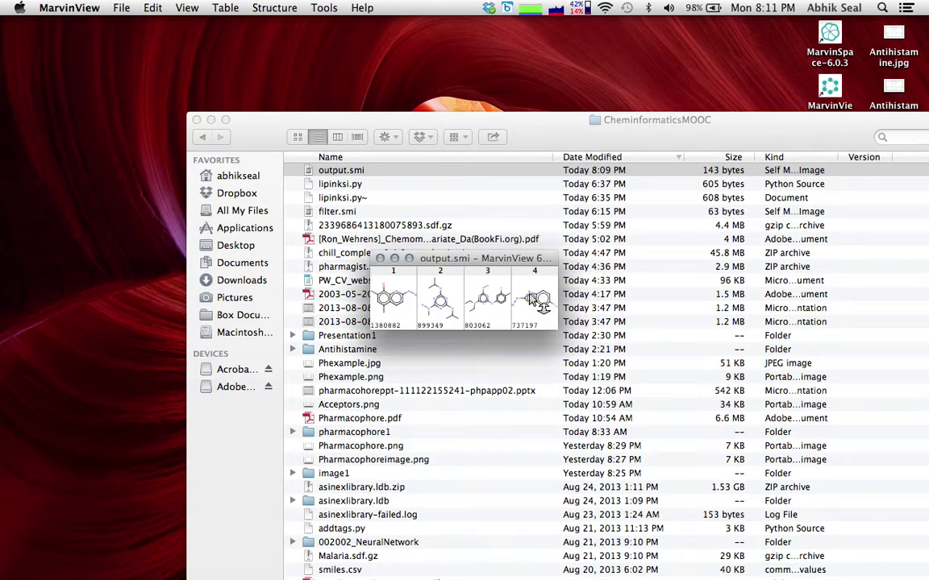
left_click(409, 259)
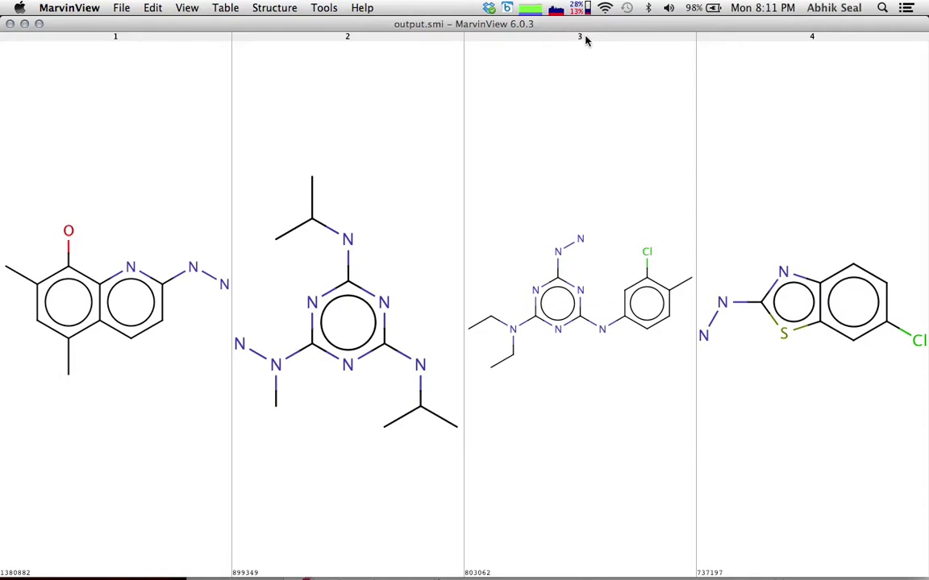
left_click_drag(587, 35, 699, 157)
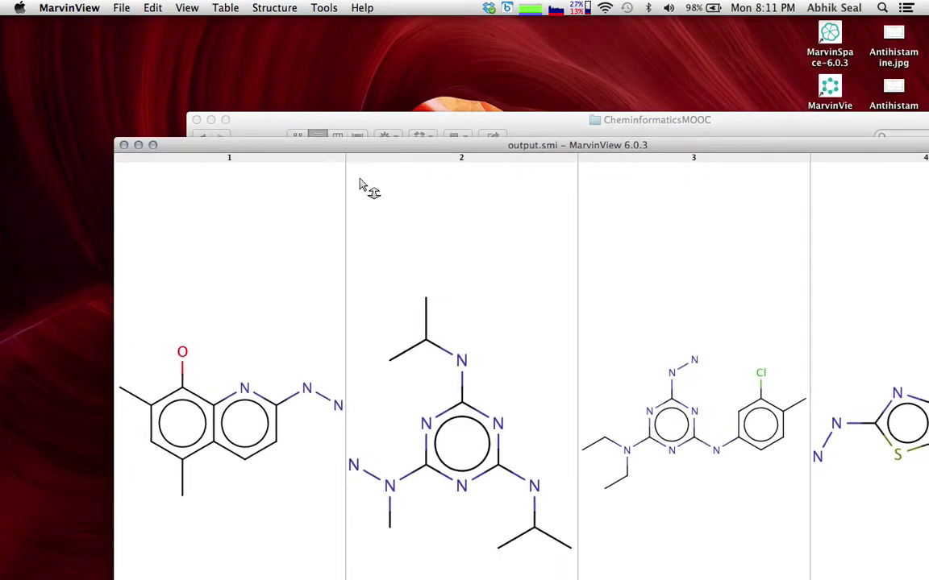
Step: Close the MarvinView window showing output.smi and the Finder window of the CheminformaticsMOOC folder
left_click(123, 146)
left_click_drag(355, 120, 227, 143)
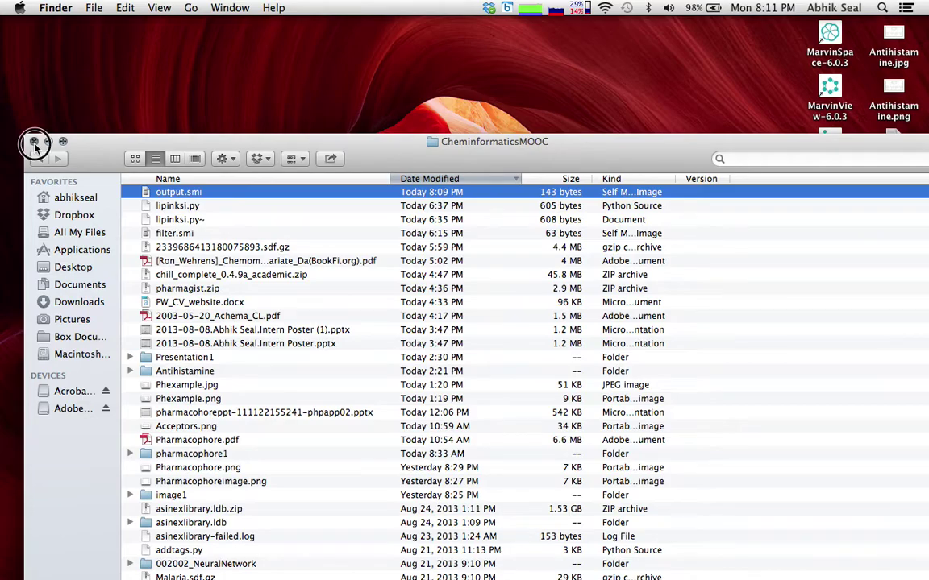
left_click(33, 143)
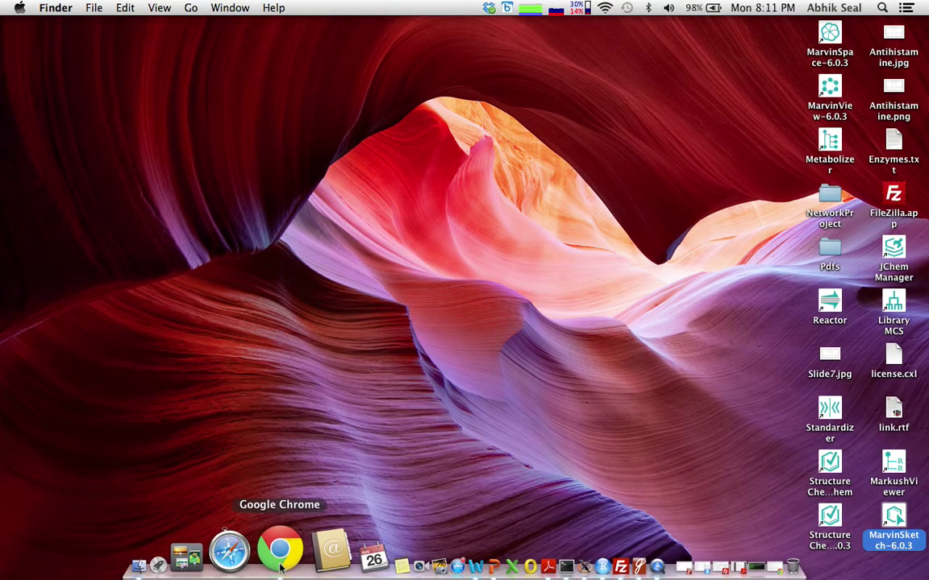
Step: Switch to Google Chrome with the Open Babel command-line documentation and reposition its window to show more of the page
left_click(280, 555)
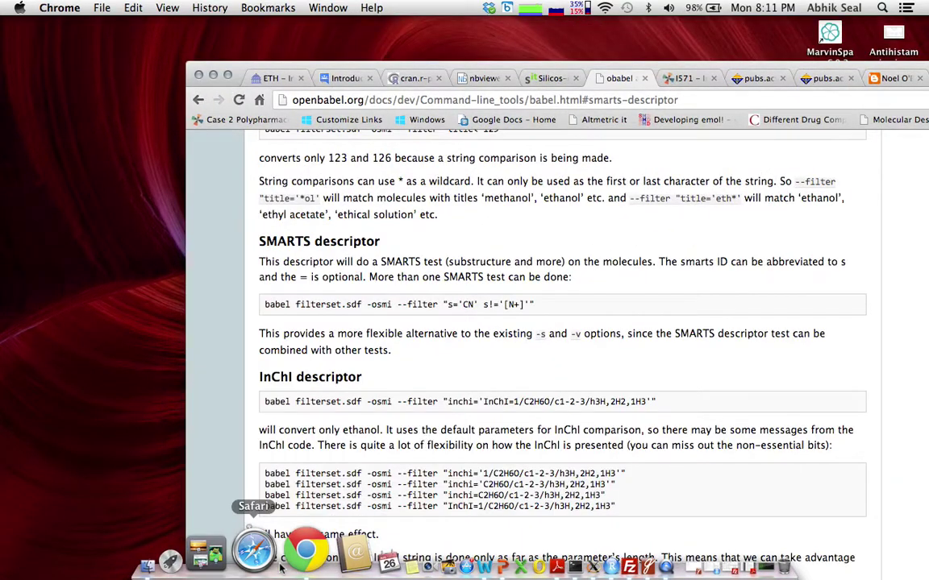
left_click(554, 67)
left_click_drag(554, 68, 530, 43)
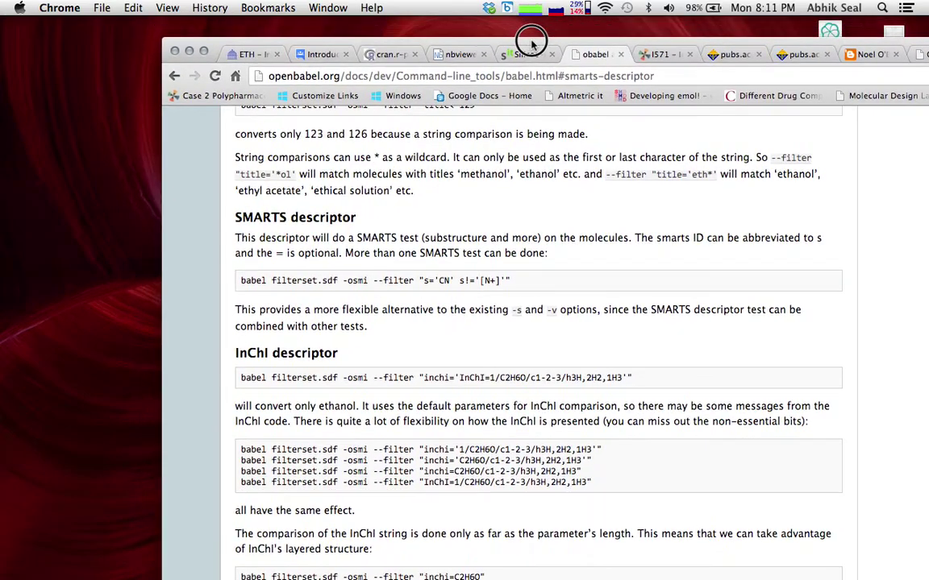
Step: Review the Open Babel documentation on SMARTS and InChI descriptors, the "logP>5" filter example, multimolecule filtering options and conformer generation
scroll(451, 383, "down", 5)
scroll(452, 384, "up", 5)
scroll(452, 384, "up", 2)
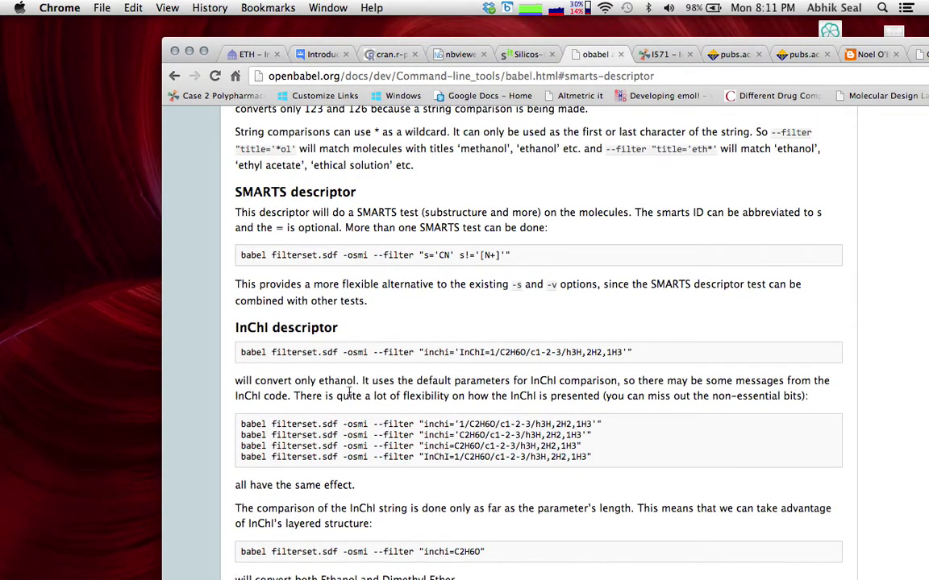
scroll(357, 436, "down", 5)
scroll(379, 431, "up", 10)
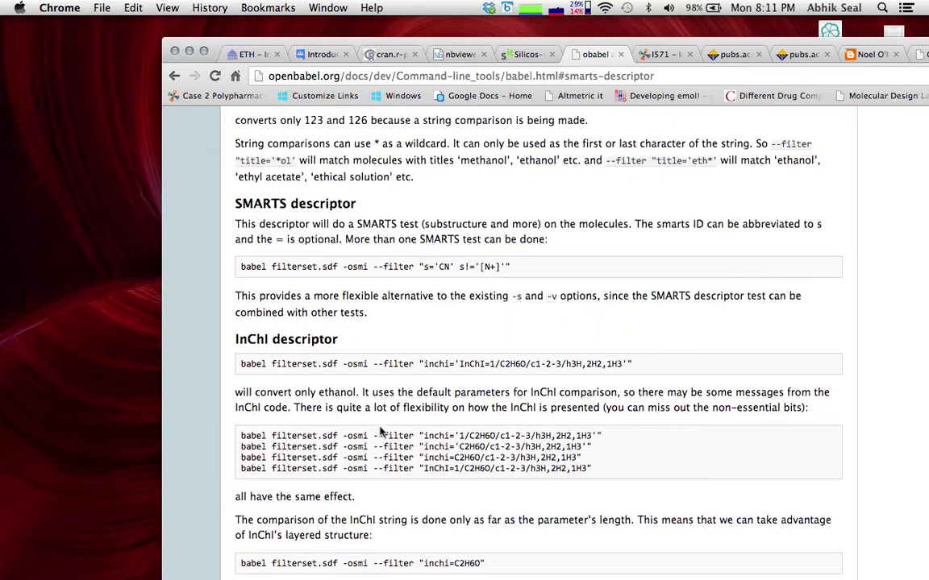
scroll(379, 429, "up", 20)
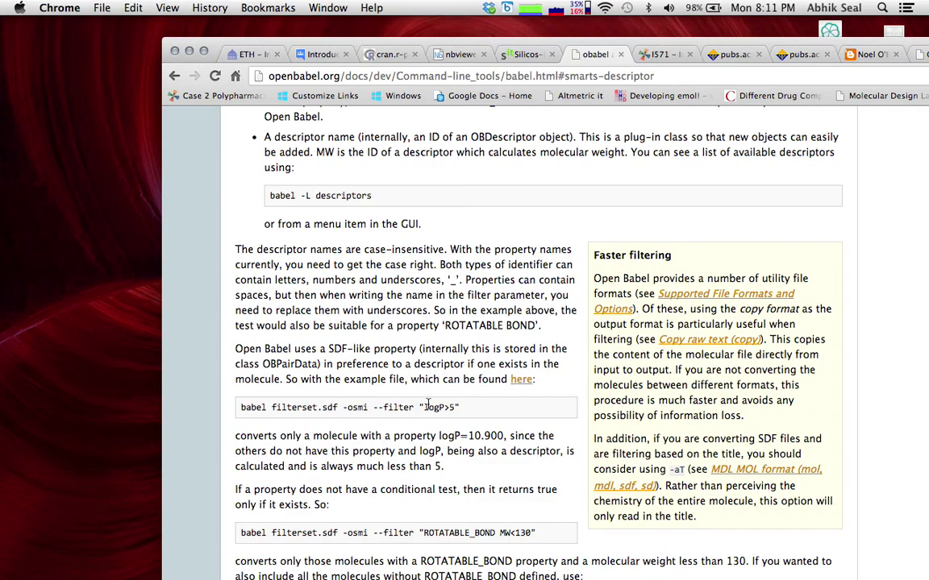
left_click_drag(456, 407, 421, 408)
scroll(433, 449, "up", 5)
scroll(433, 449, "up", 4)
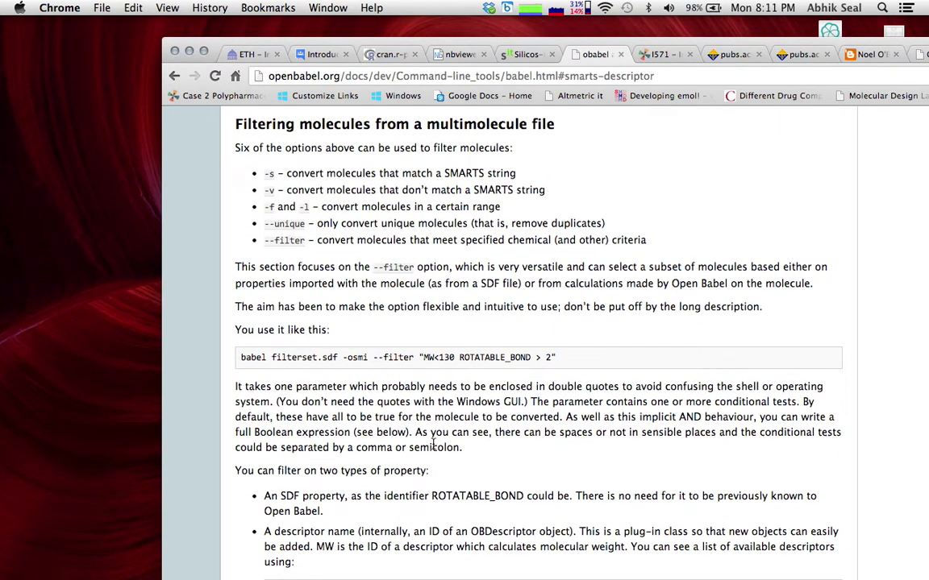
scroll(545, 352, "up", 10)
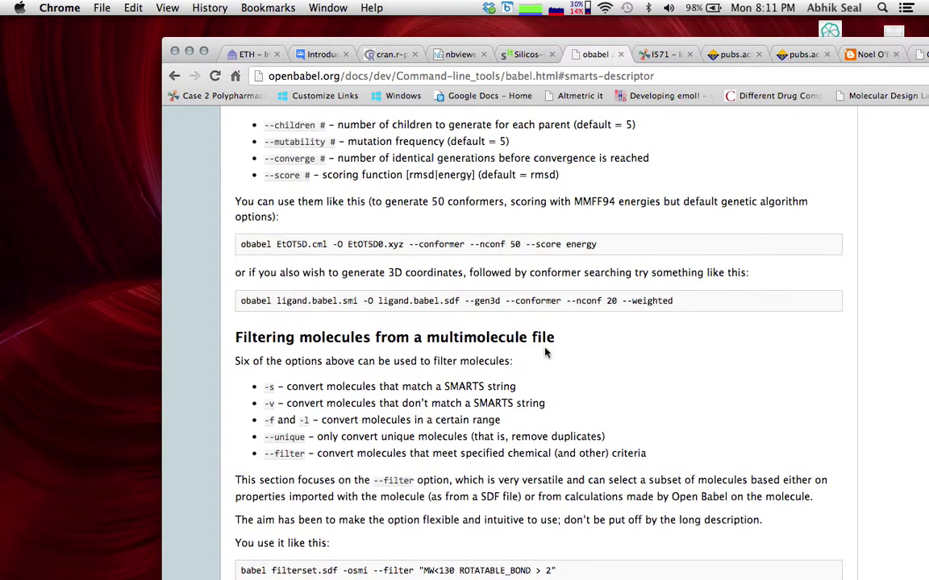
scroll(545, 352, "up", 4)
scroll(545, 352, "up", 3)
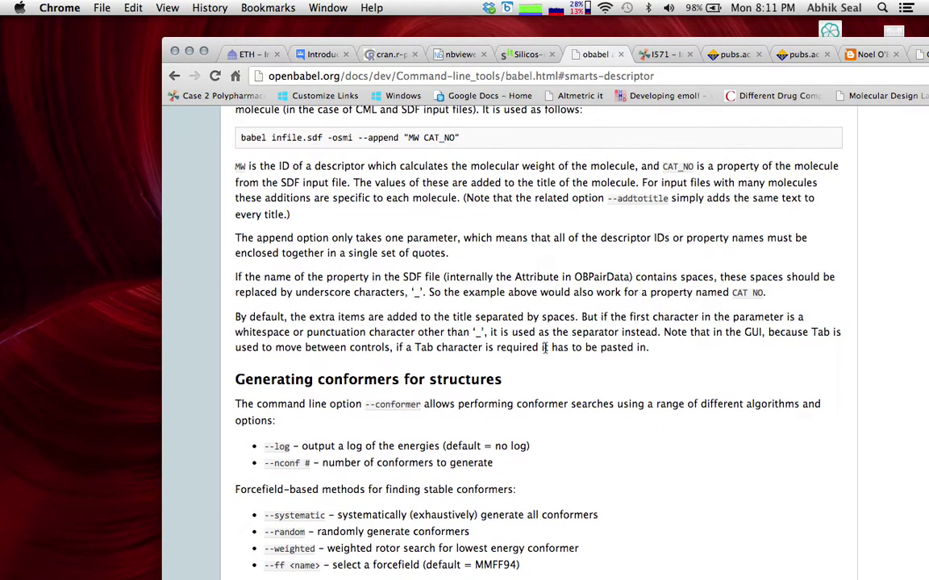